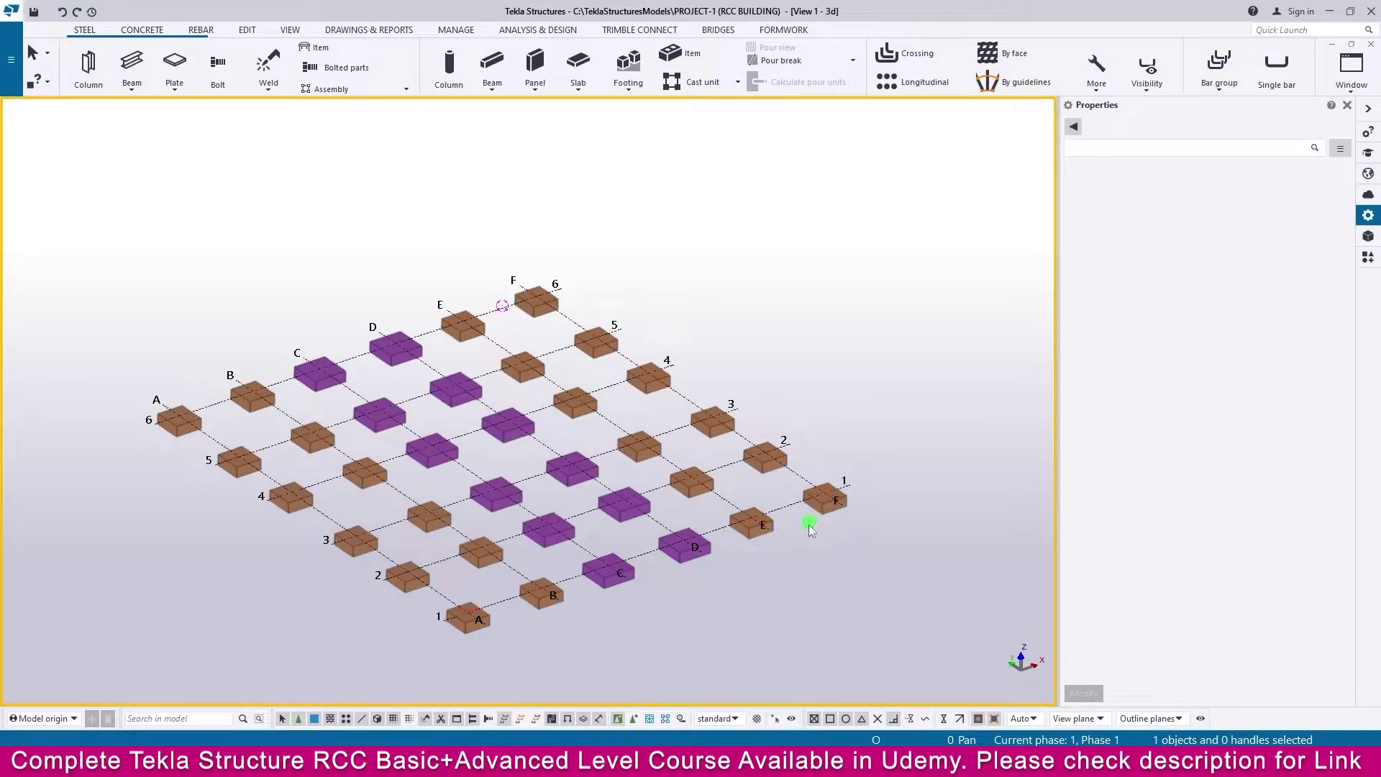
Read the 400*700 and 500*800 column sizes on the foundation plan PDF, then return to Tekla.
{"action": "mouse_move", "coordinate": [762, 763]}
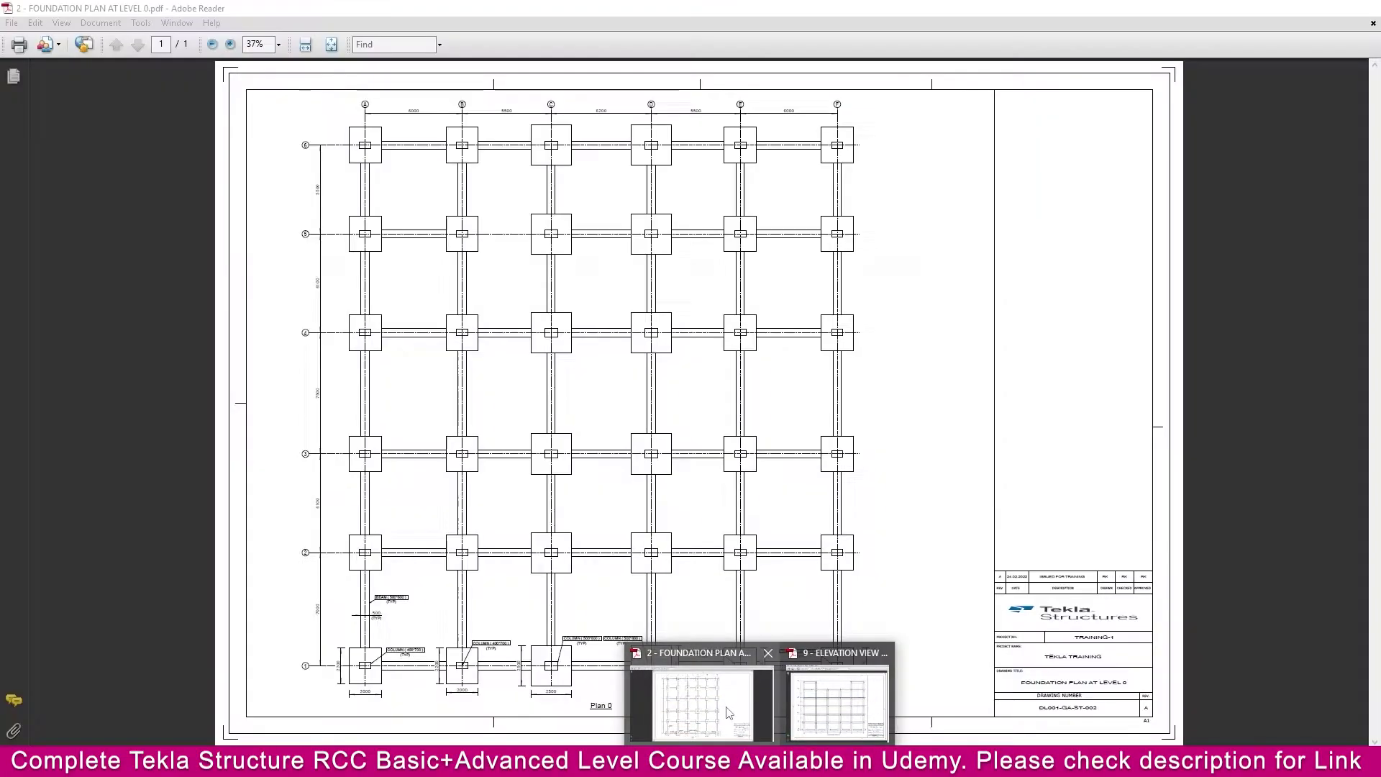
{"action": "left_click", "coordinate": [729, 702]}
{"action": "scroll", "coordinate": [364, 657], "scroll_direction": "up", "scroll_amount": 4, "text": "ctrl"}
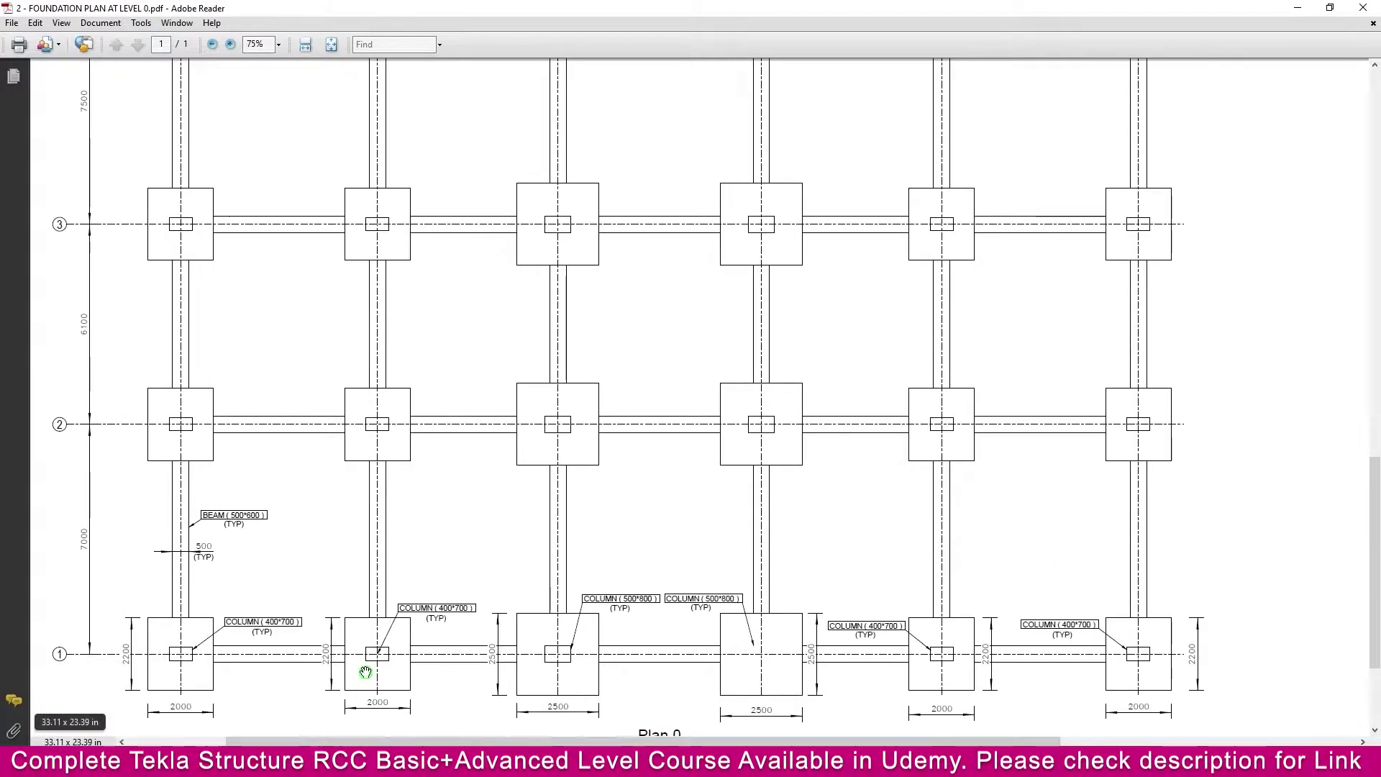
{"action": "scroll", "coordinate": [266, 633], "scroll_direction": "down", "scroll_amount": 1}
{"action": "scroll", "coordinate": [147, 624], "scroll_direction": "up", "scroll_amount": 2, "text": "ctrl"}
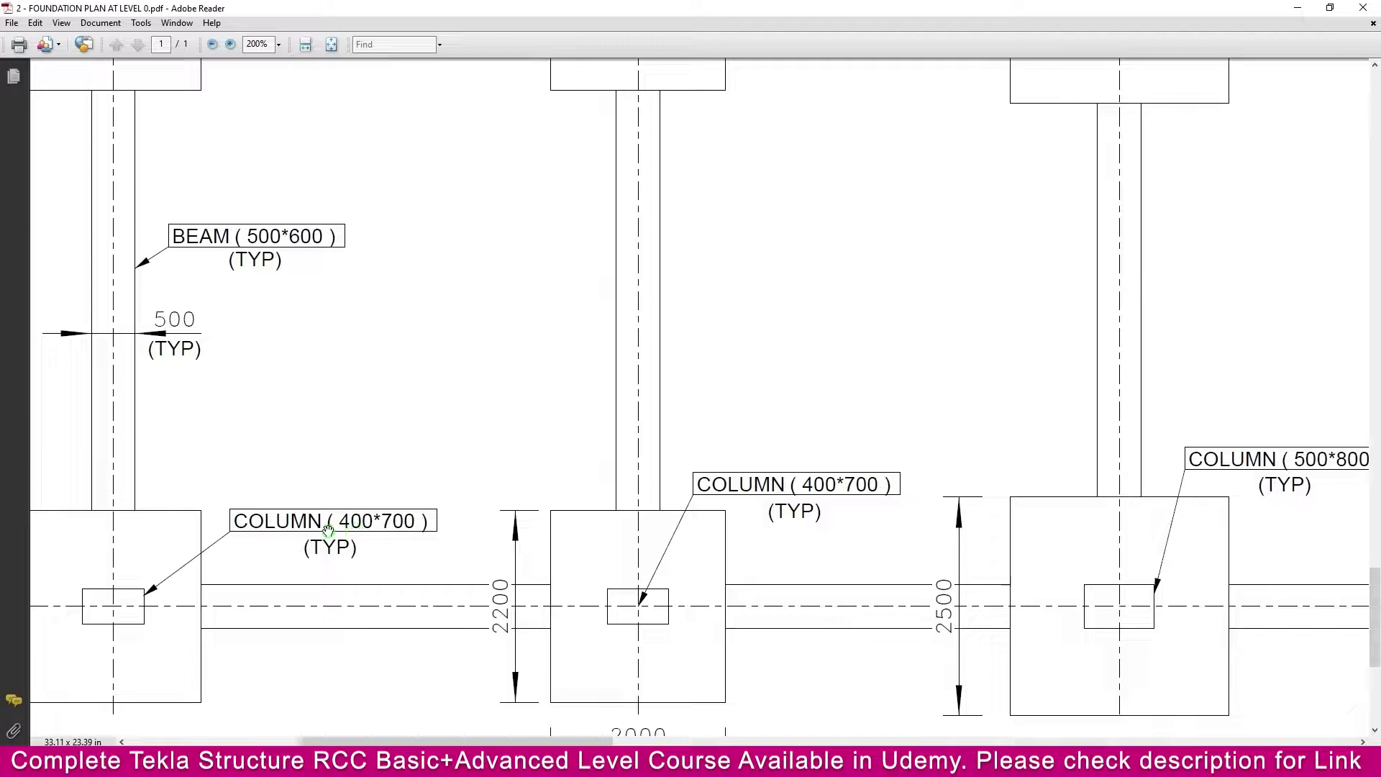
{"action": "scroll", "coordinate": [356, 528], "scroll_direction": "down", "scroll_amount": 3, "text": "ctrl"}
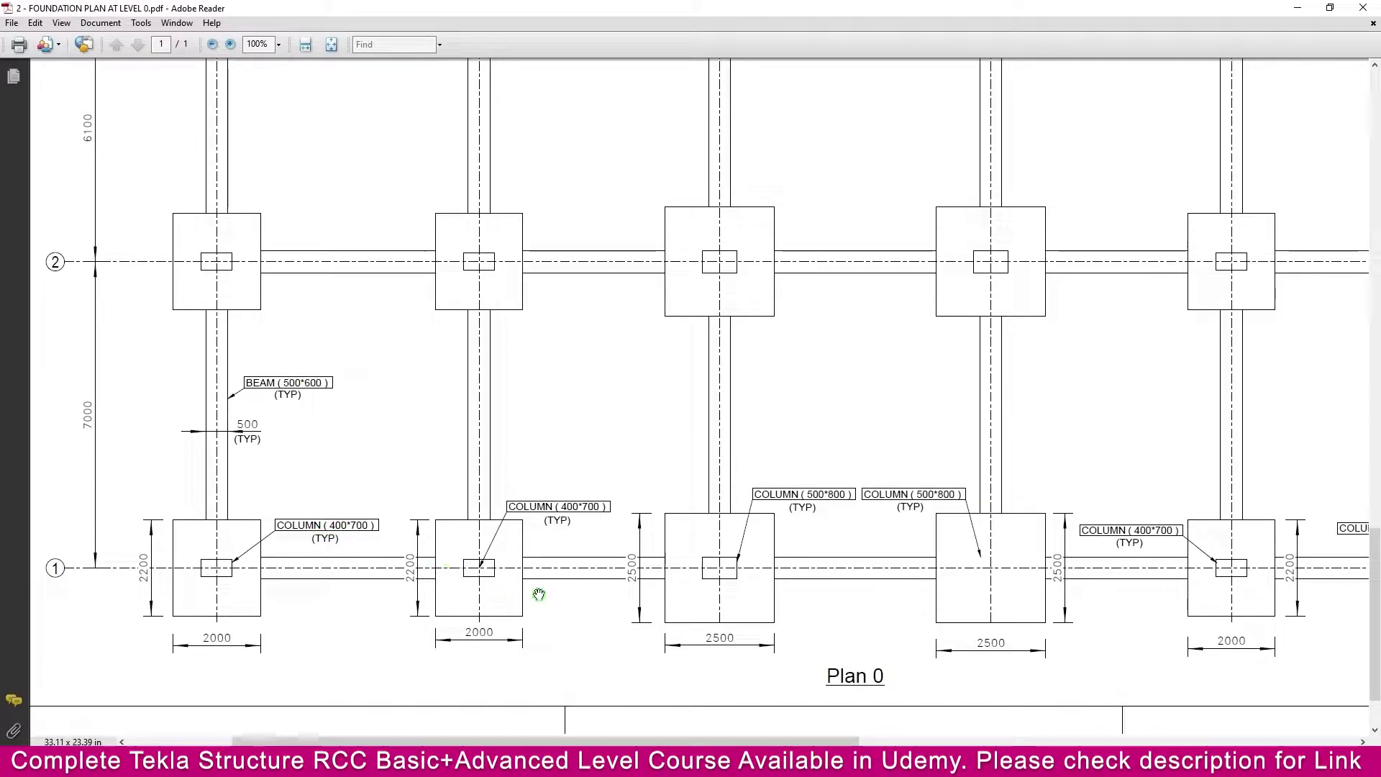
{"action": "mouse_move", "coordinate": [795, 763]}
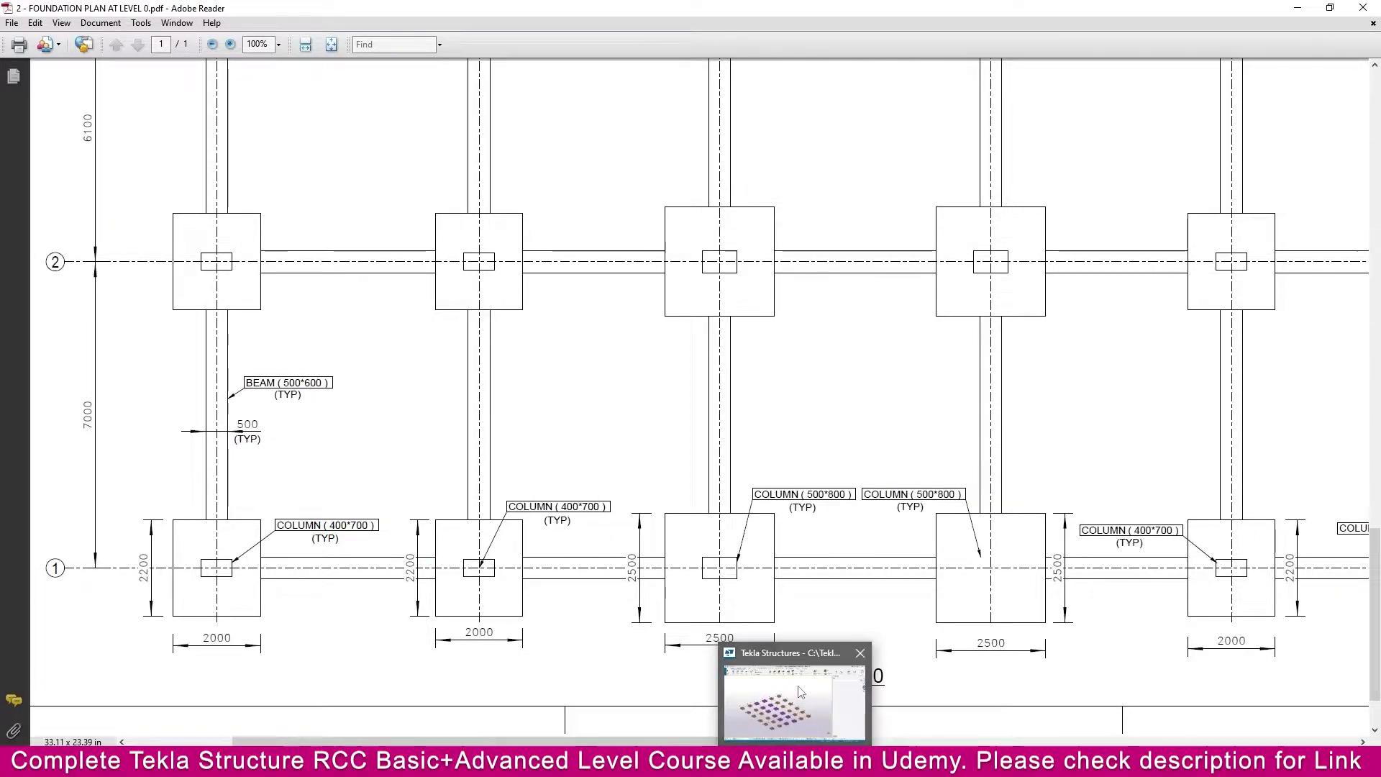
{"action": "left_click", "coordinate": [769, 692]}
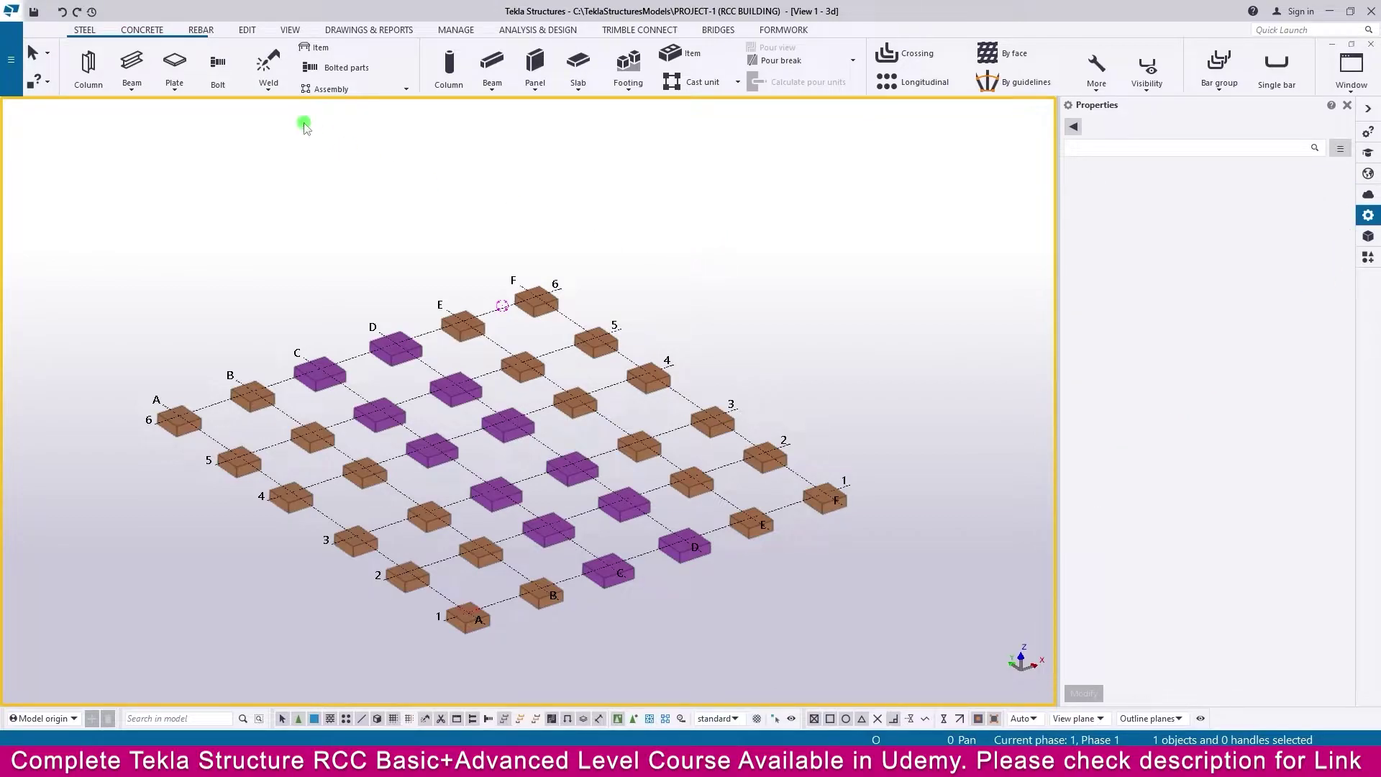
Start a concrete column, change its profile from 500*500 to 700*400, and browse material grades.
{"action": "left_click", "coordinate": [144, 29]}
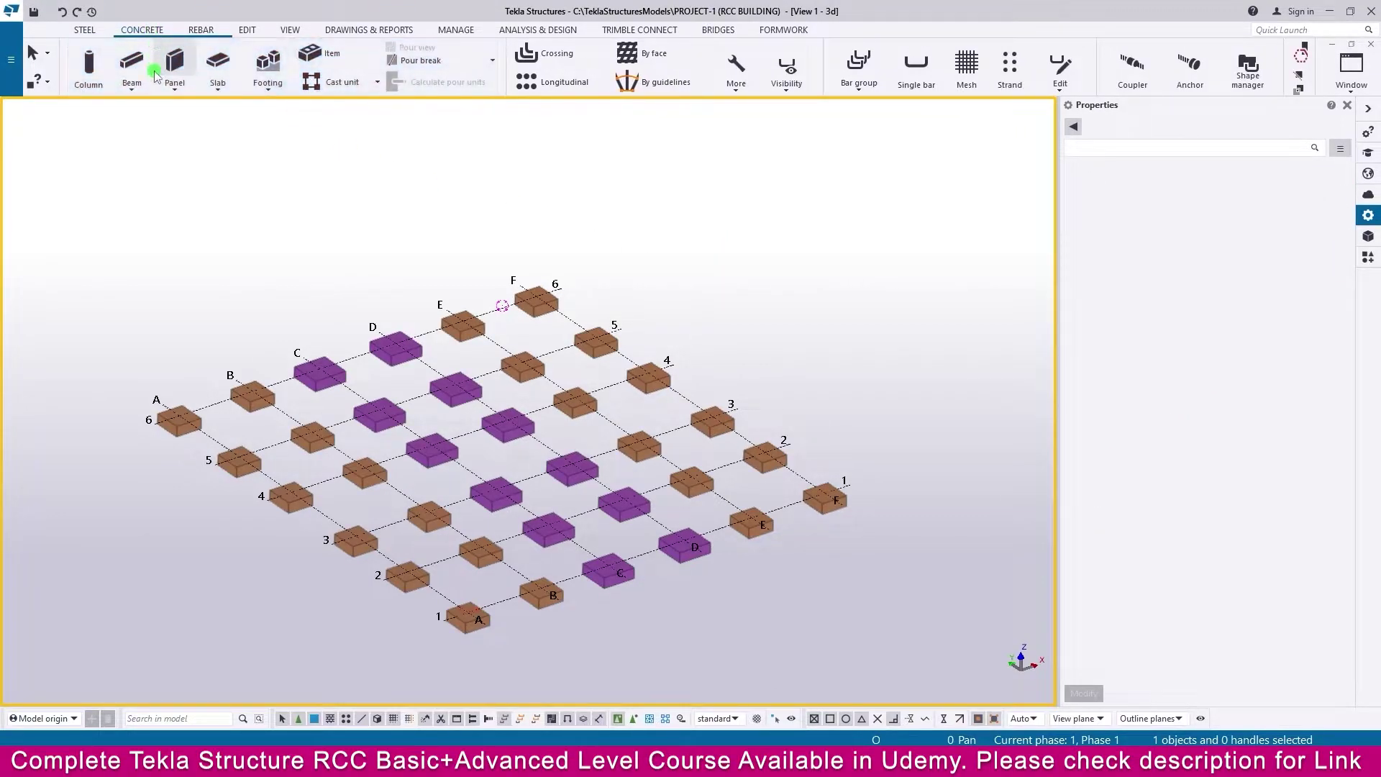
{"action": "left_click", "coordinate": [100, 85]}
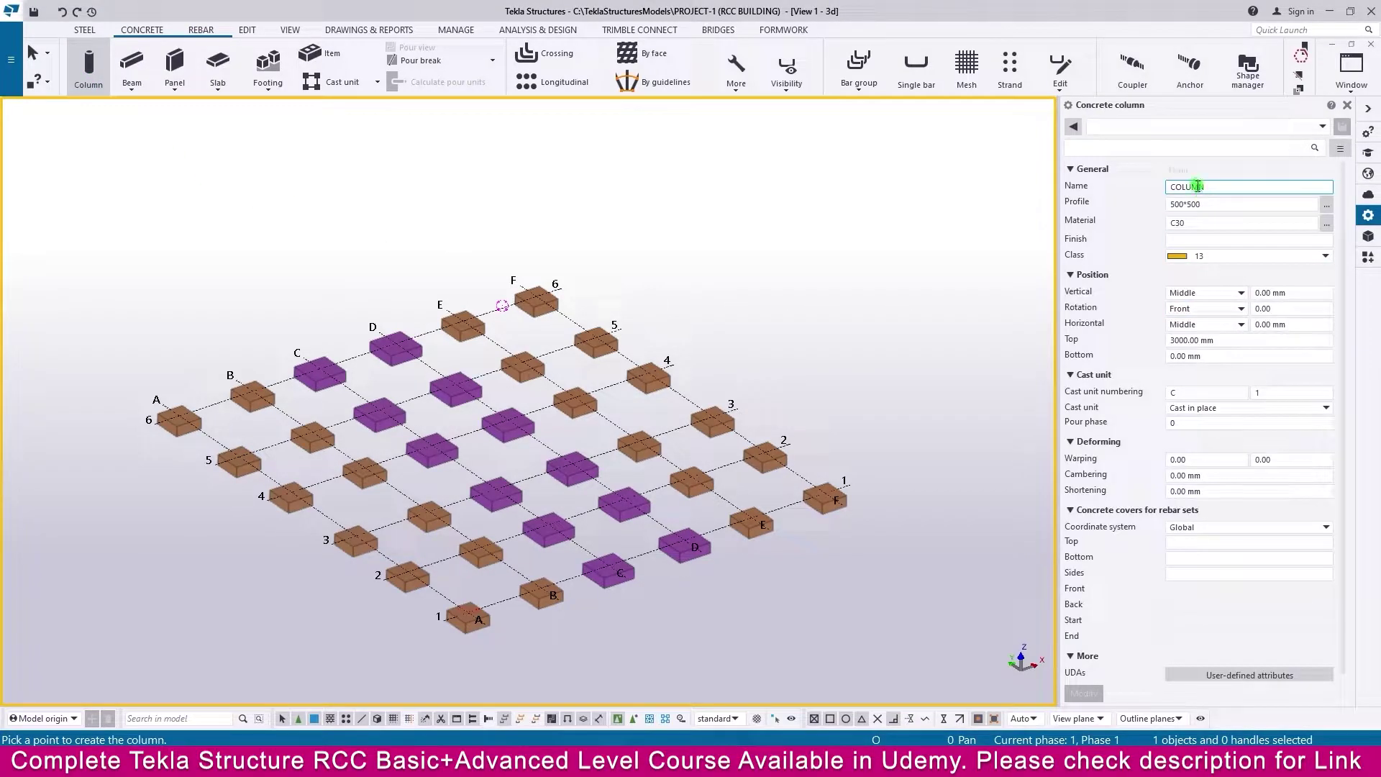
{"action": "left_click_drag", "start_coordinate": [1214, 189], "coordinate": [1162, 186]}
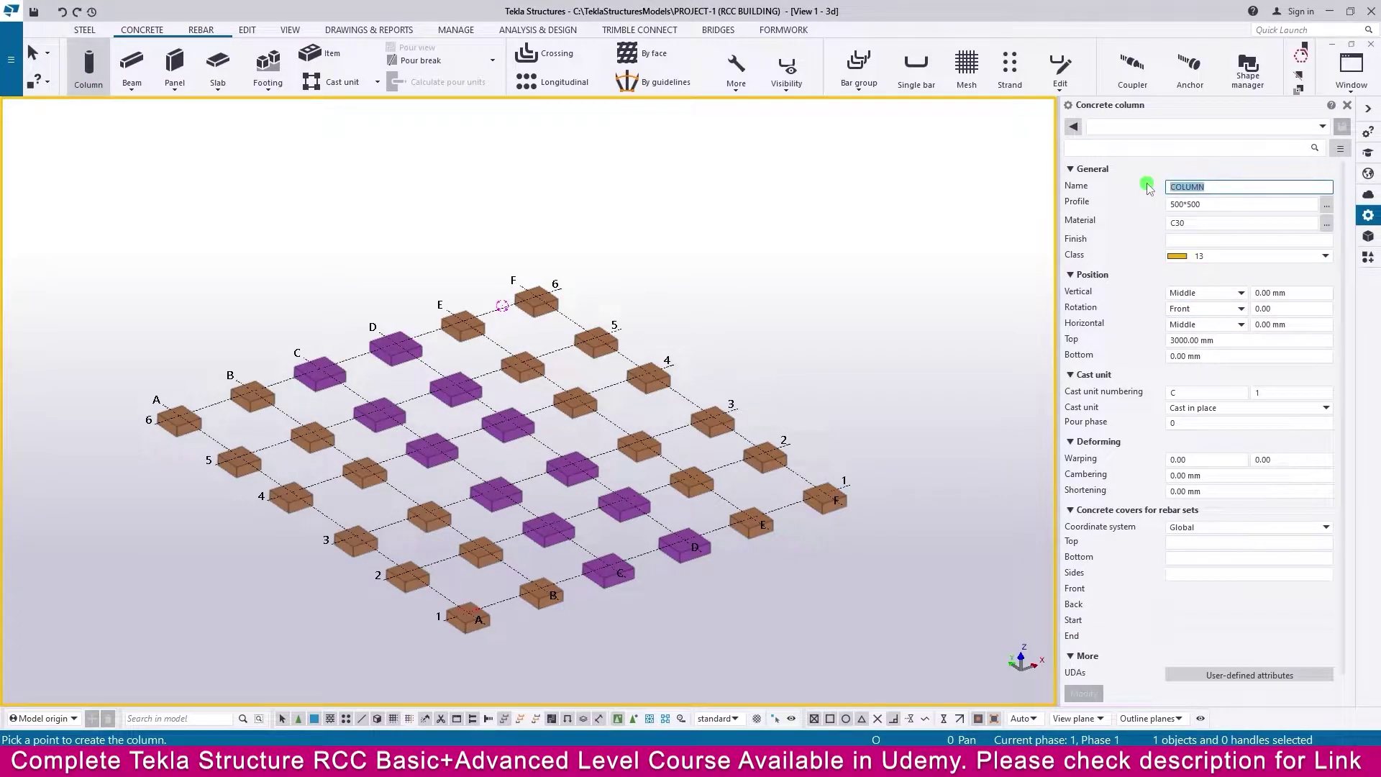
{"action": "left_click", "coordinate": [1174, 205]}
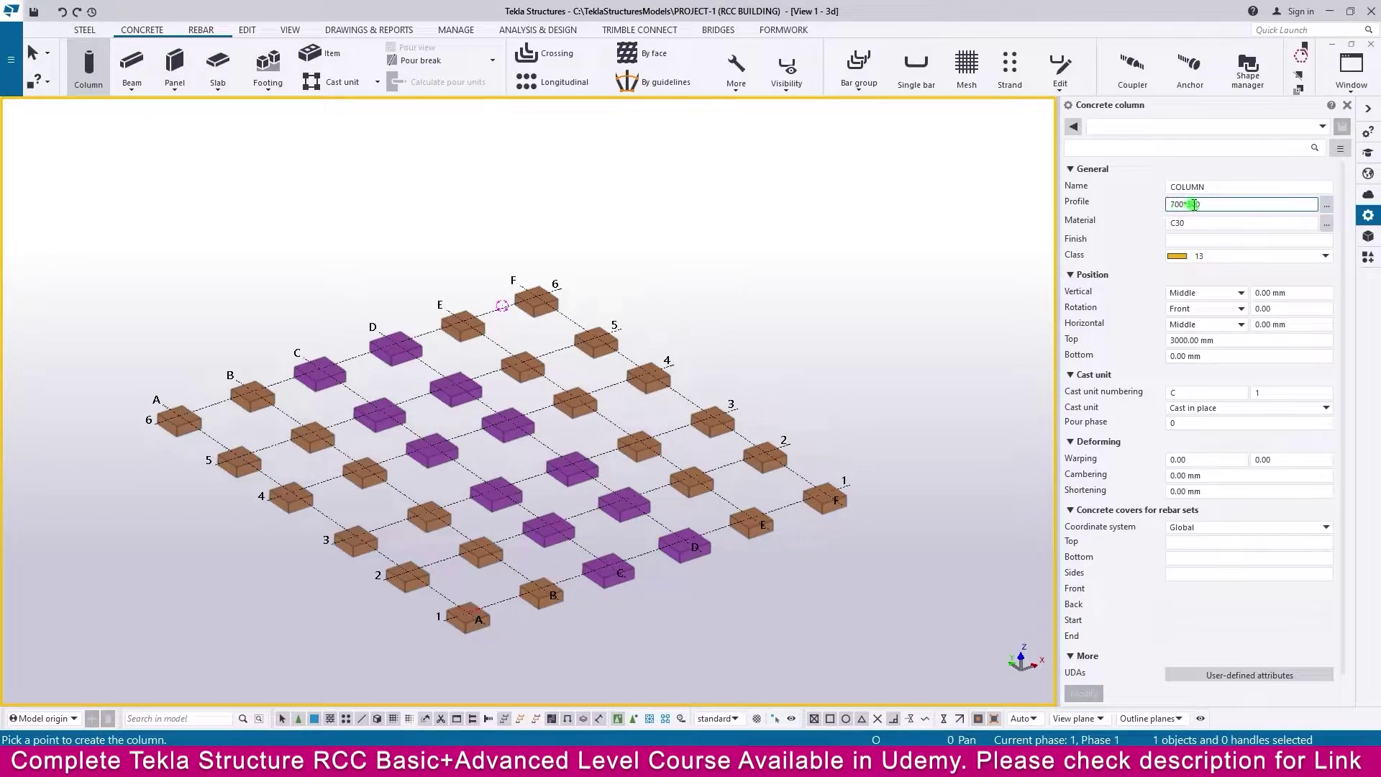
{"action": "left_click_drag", "start_coordinate": [1193, 204], "coordinate": [1213, 204]}
{"action": "key", "text": "Tab"}
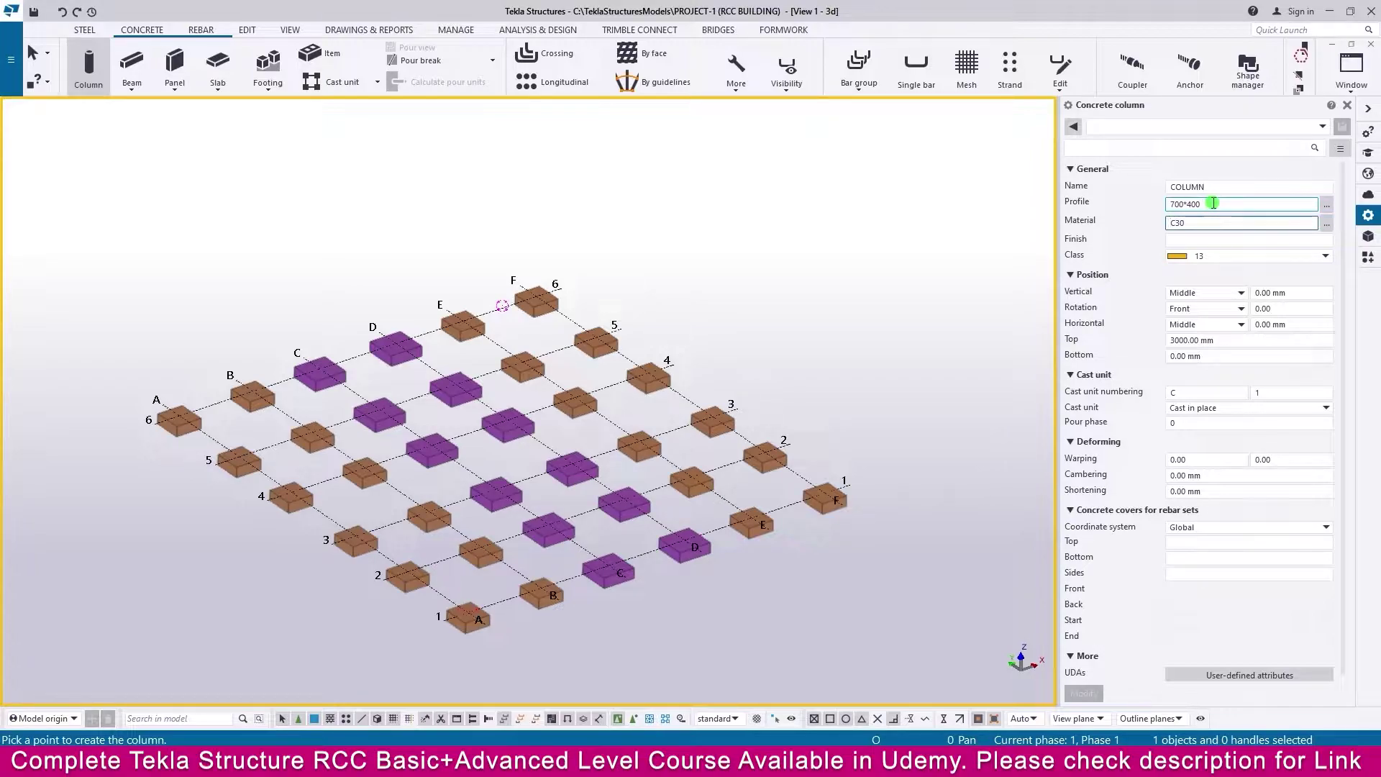
{"action": "left_click", "coordinate": [1327, 224]}
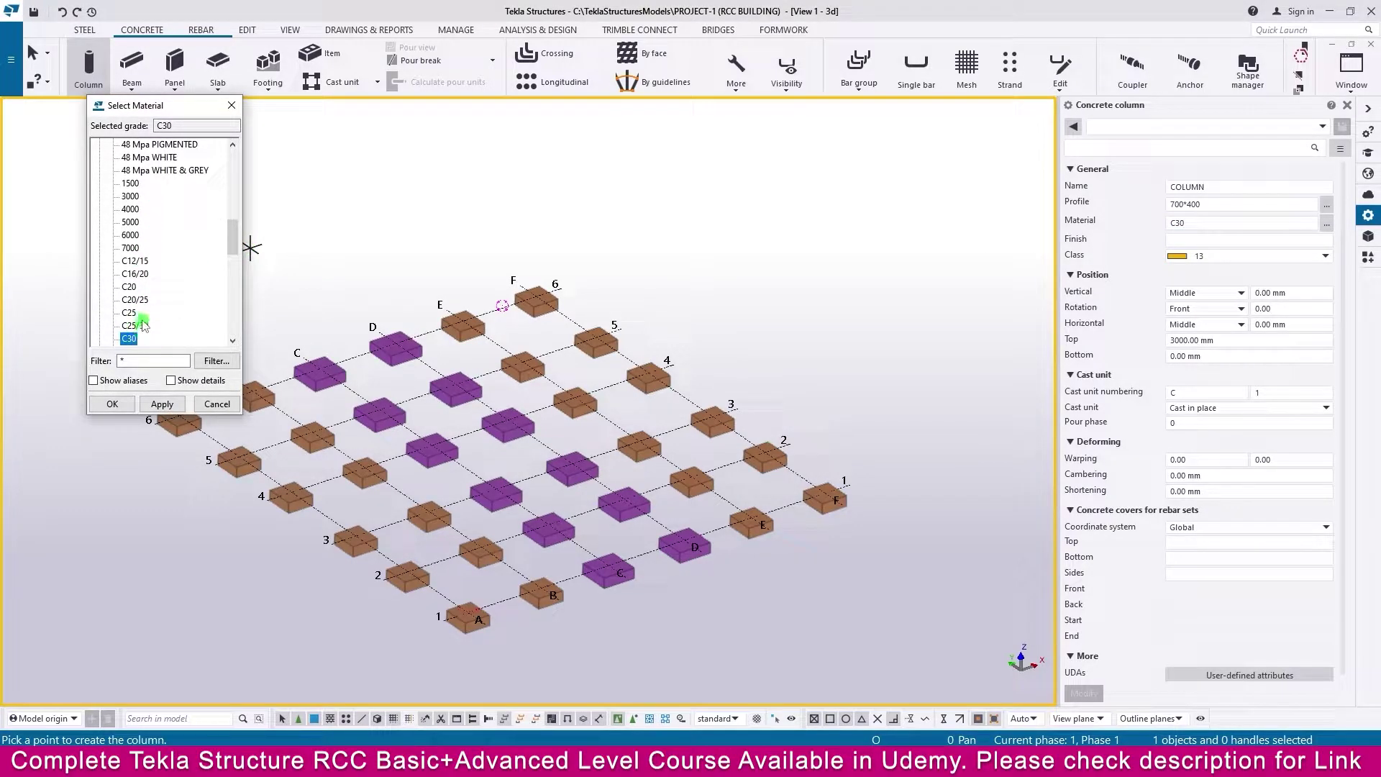
Keep material C30 and set the column class to 5 so it appears green.
{"action": "scroll", "coordinate": [143, 325], "scroll_direction": "down", "scroll_amount": 1}
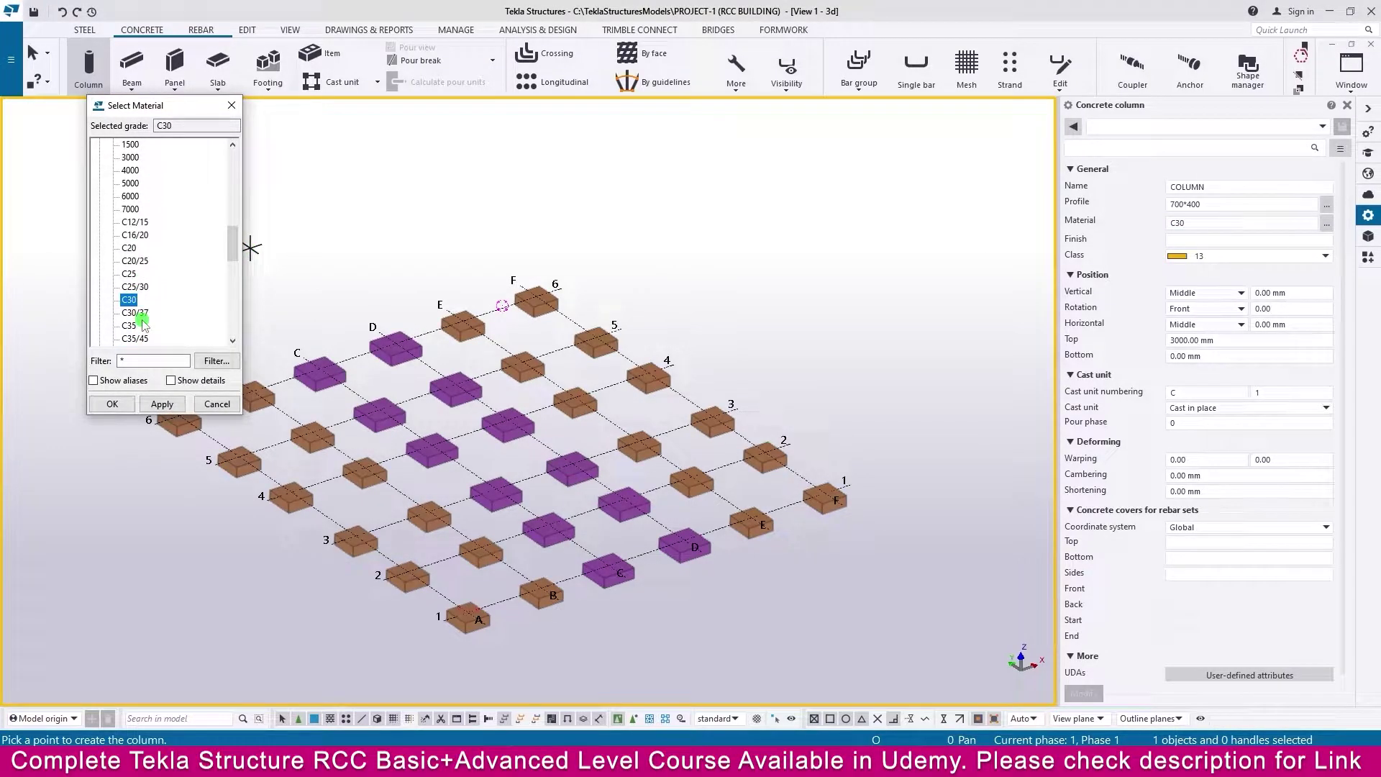
{"action": "left_click", "coordinate": [231, 106]}
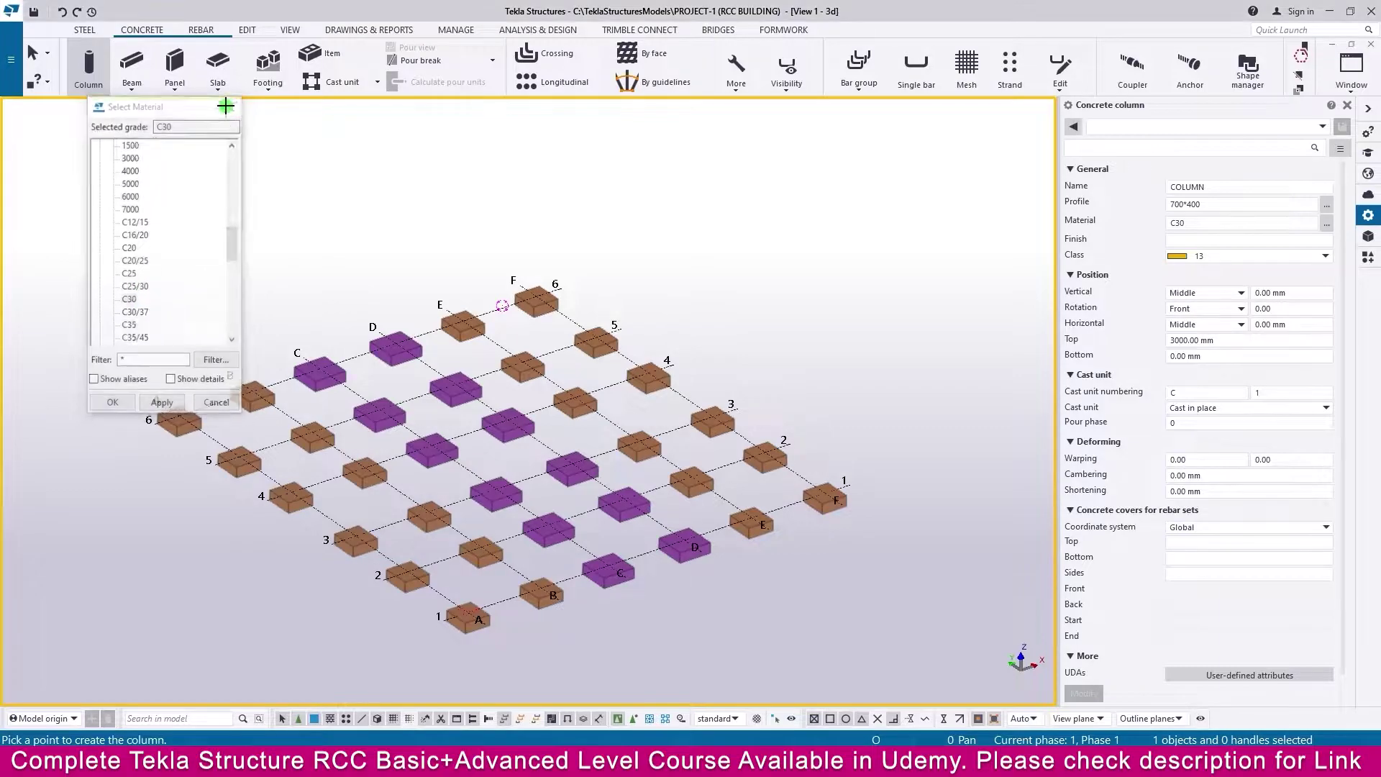
{"action": "left_click", "coordinate": [1208, 258]}
{"action": "left_click", "coordinate": [1206, 257]}
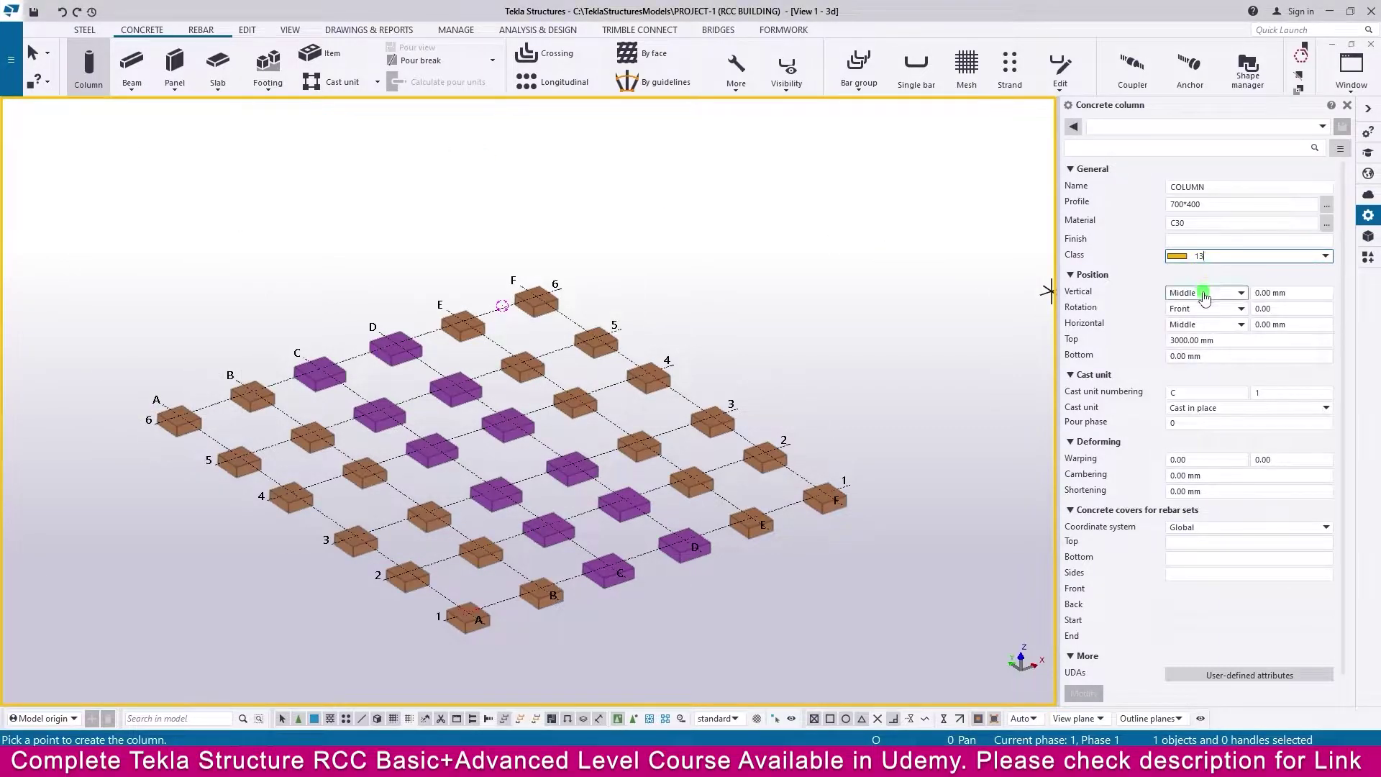
{"action": "left_click", "coordinate": [1280, 256]}
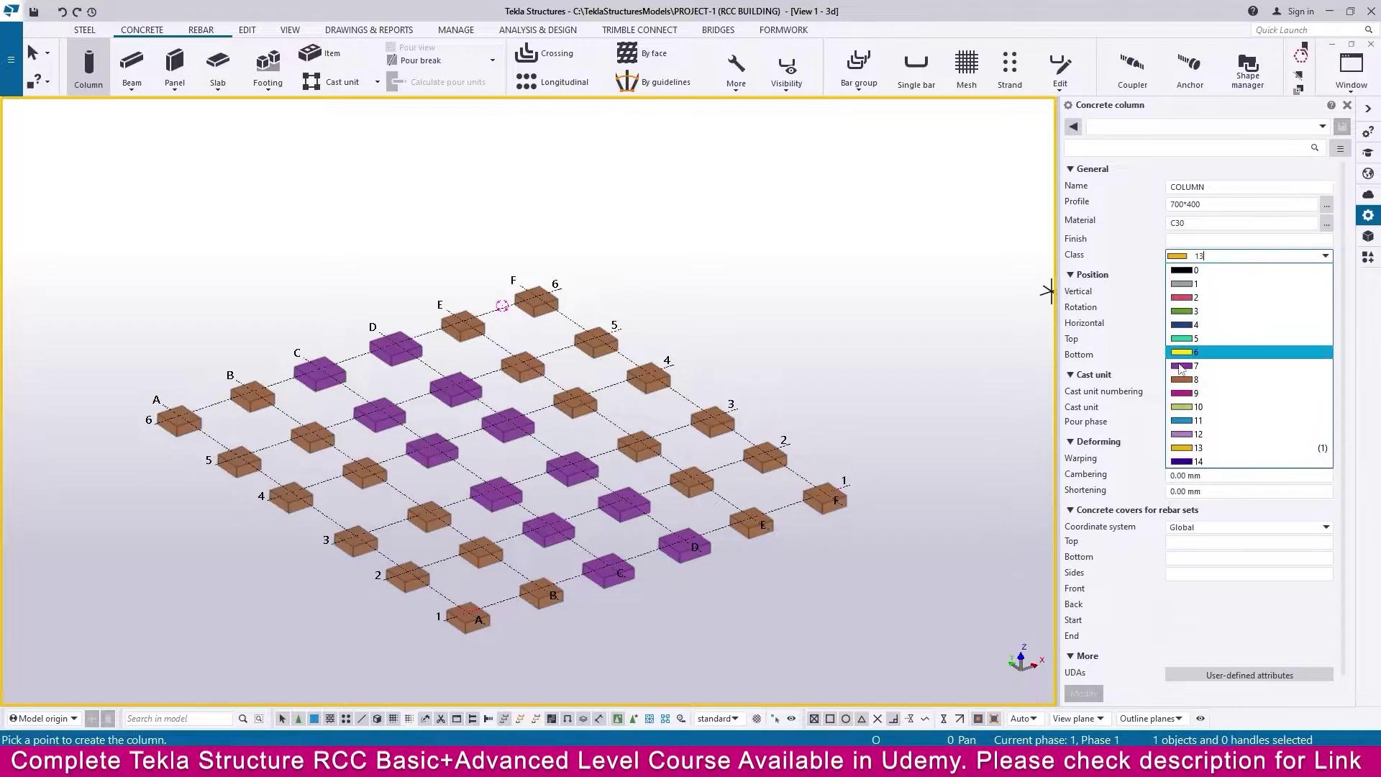
{"action": "left_click", "coordinate": [1215, 340]}
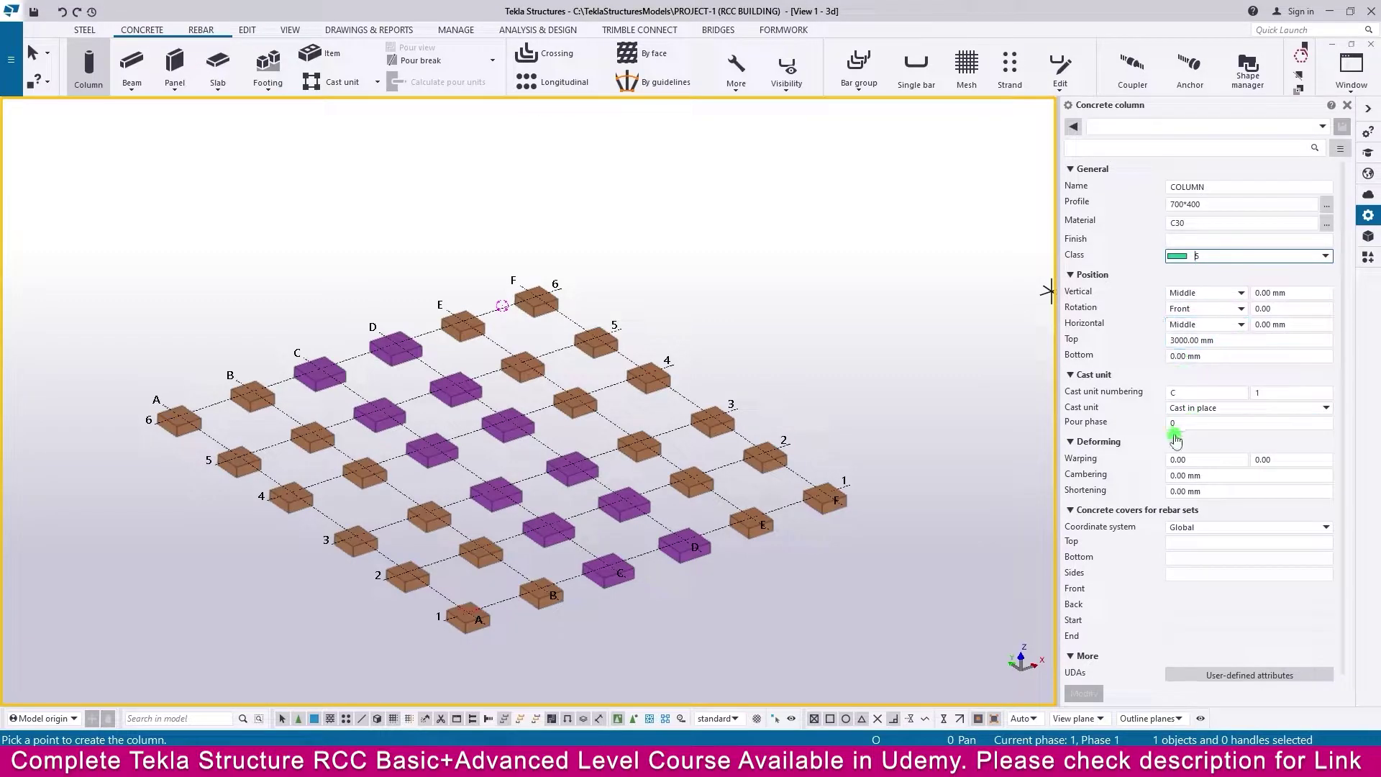
{"action": "double_click", "coordinate": [1199, 394]}
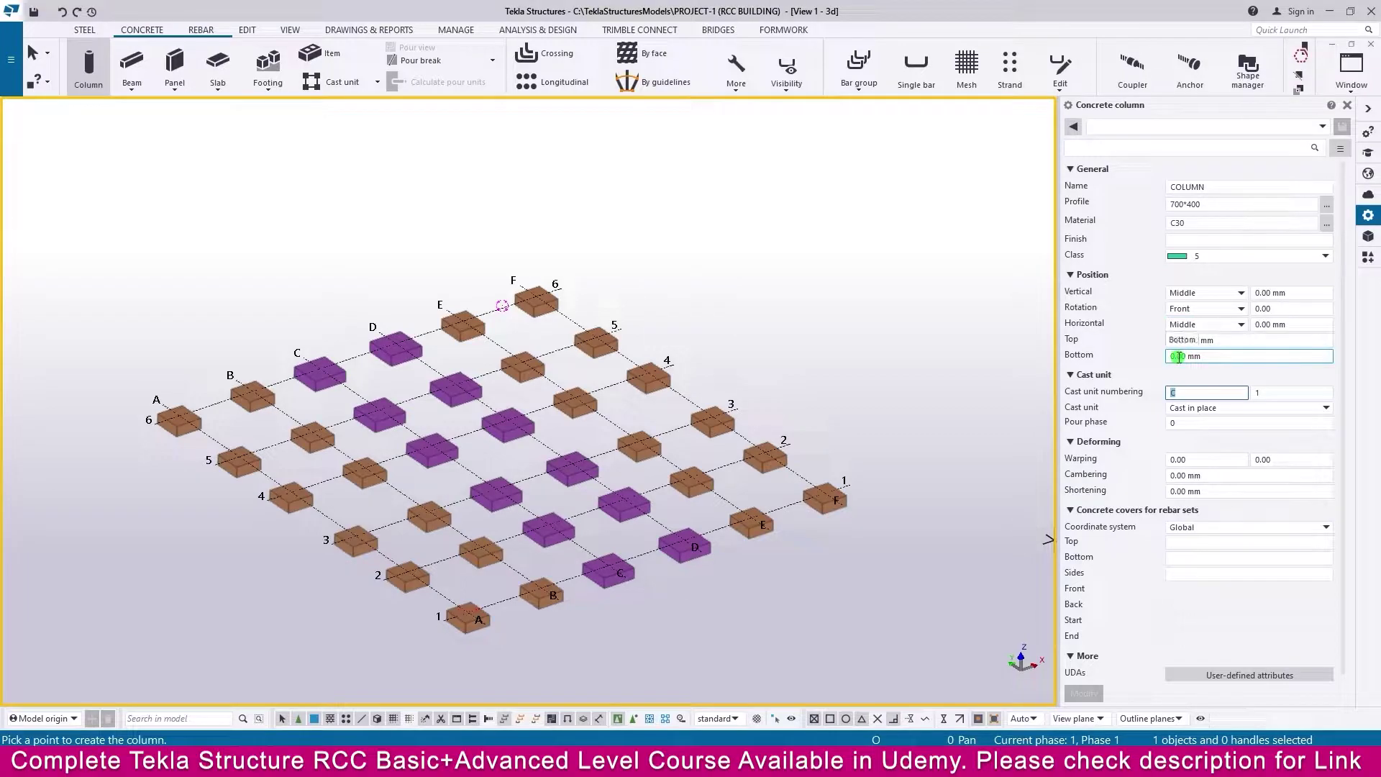
{"action": "left_click_drag", "start_coordinate": [1220, 340], "coordinate": [1164, 343]}
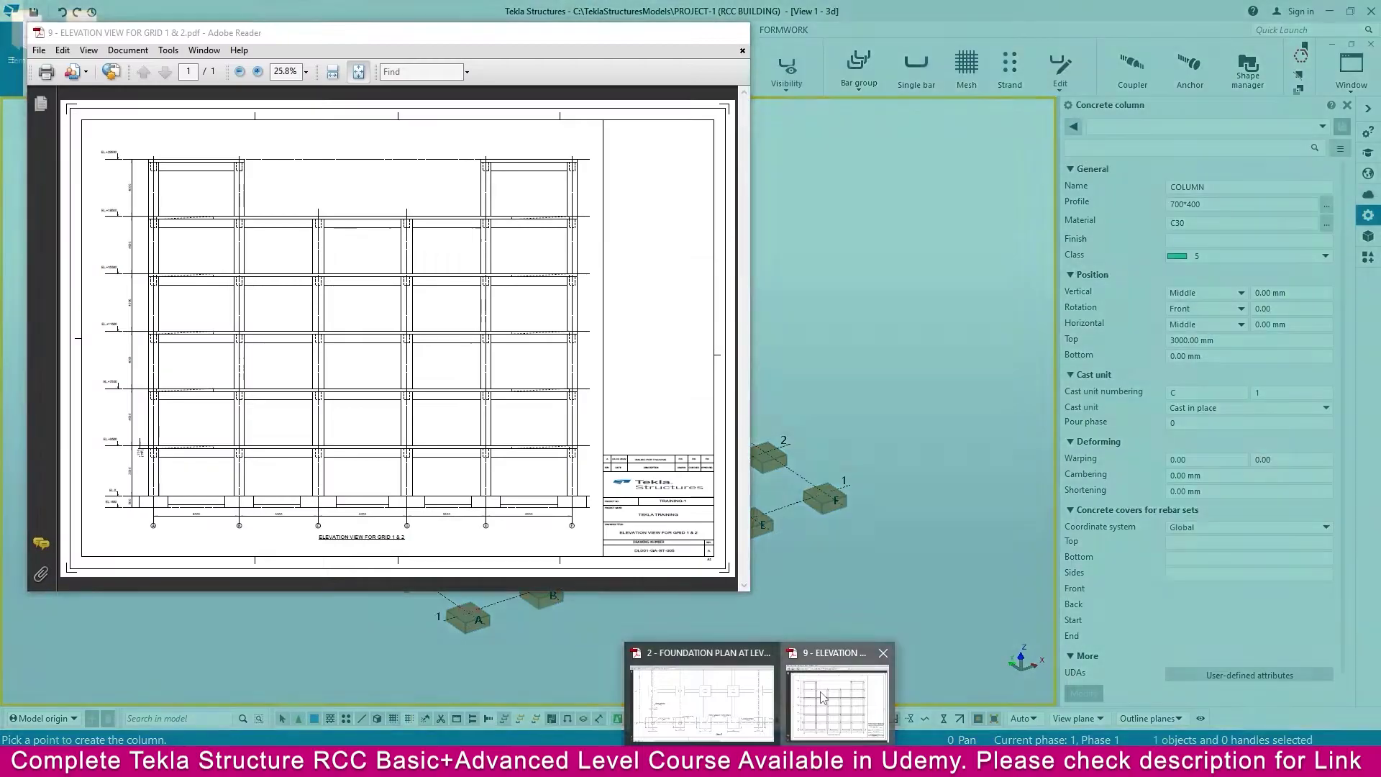
Check the EL.0 and EL.+3500 levels on the grid 1 & 2 elevation drawing, then return to Tekla.
{"action": "left_click", "coordinate": [822, 696]}
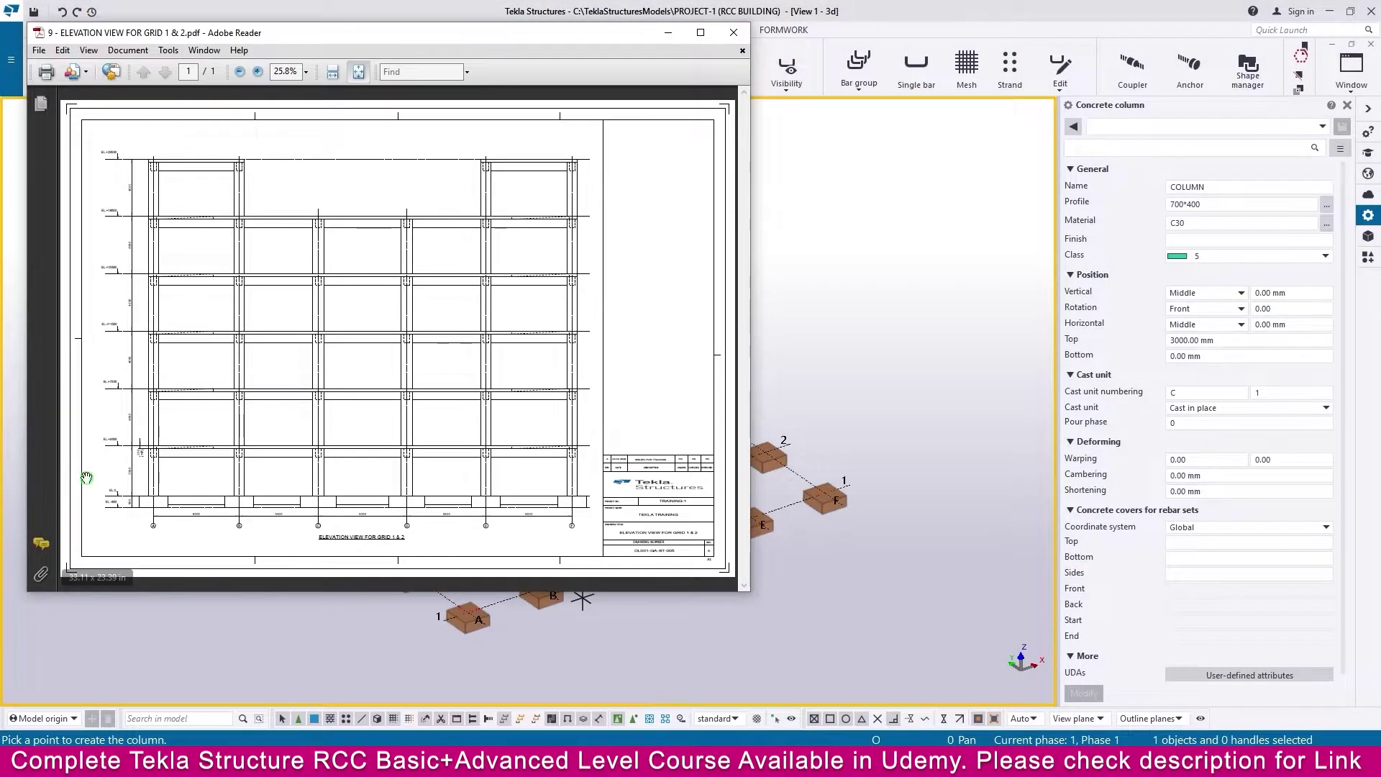
{"action": "scroll", "coordinate": [103, 478], "scroll_direction": "up", "scroll_amount": 4, "text": "ctrl"}
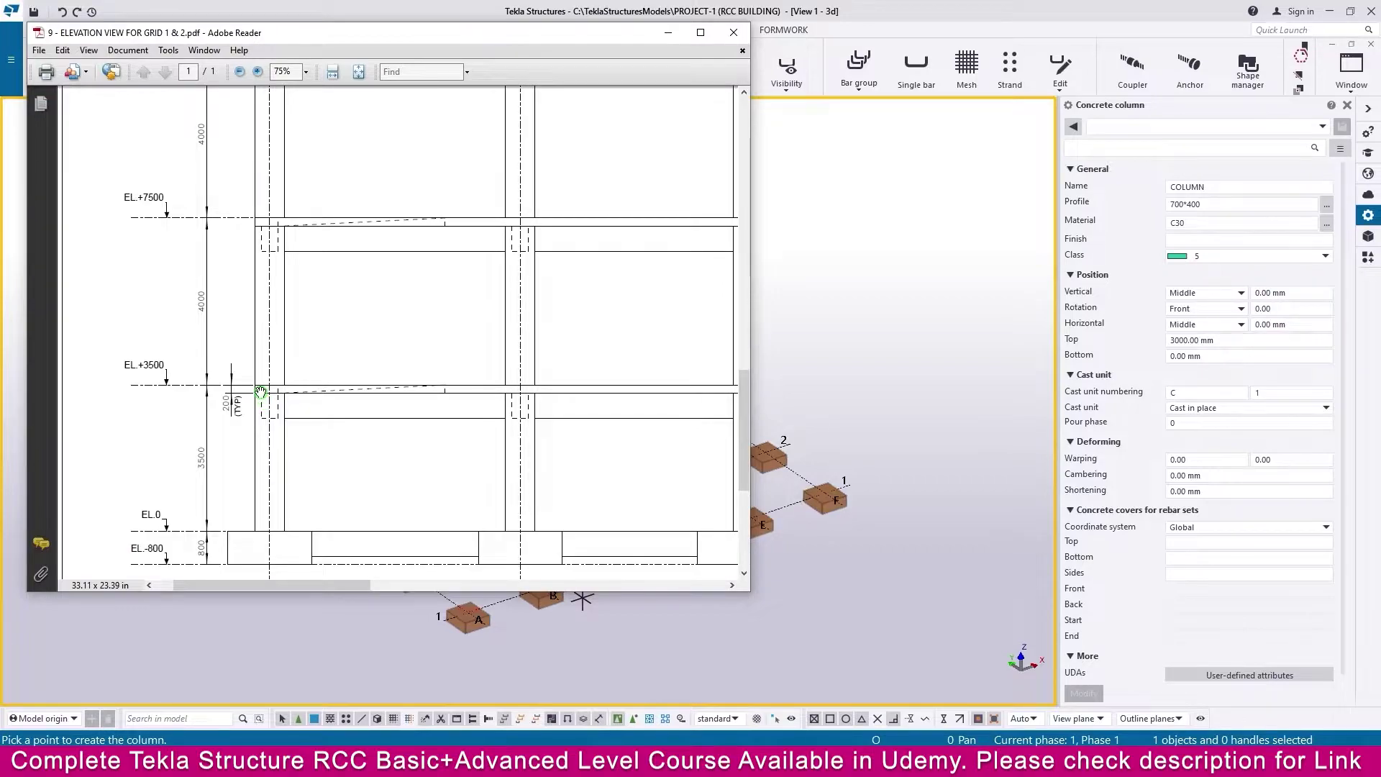
{"action": "scroll", "coordinate": [142, 533], "scroll_direction": "up", "scroll_amount": 2, "text": "ctrl"}
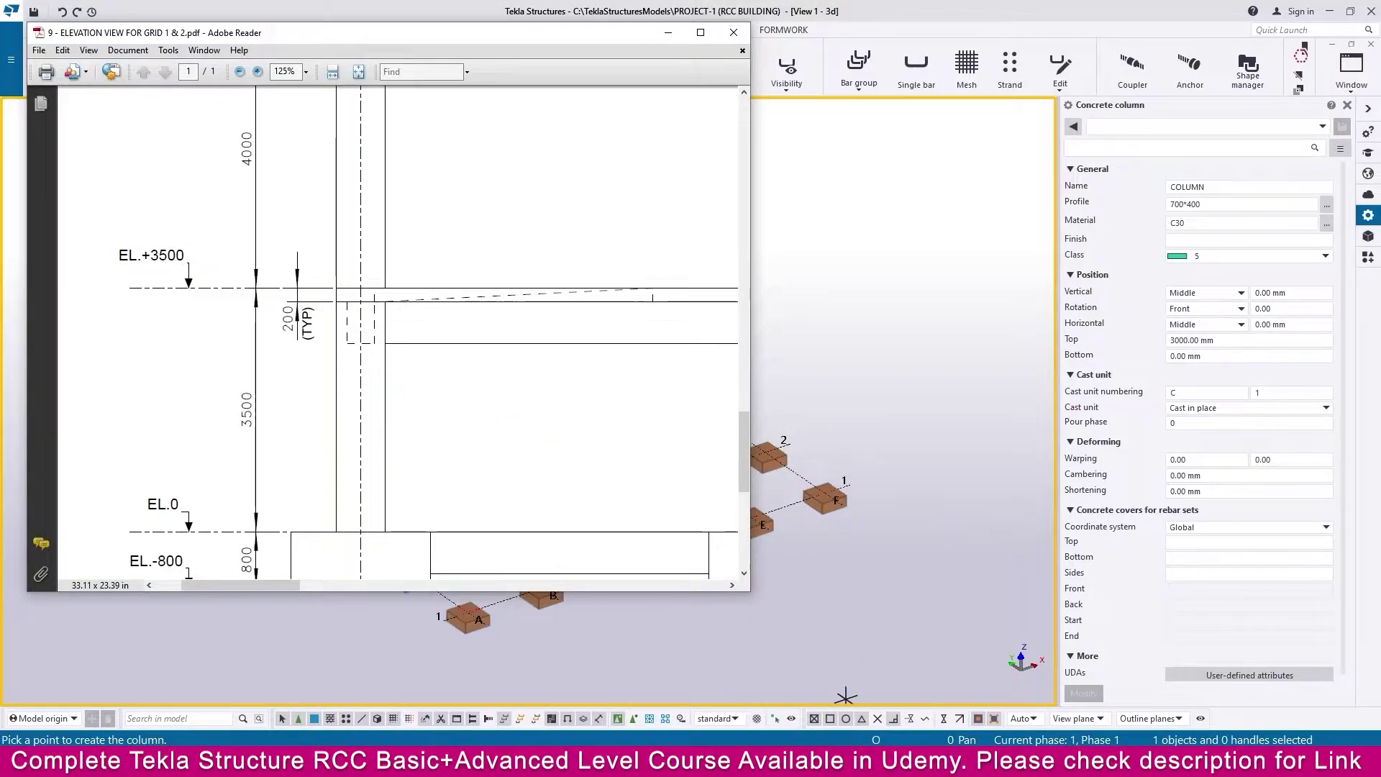
{"action": "left_click", "coordinate": [835, 736]}
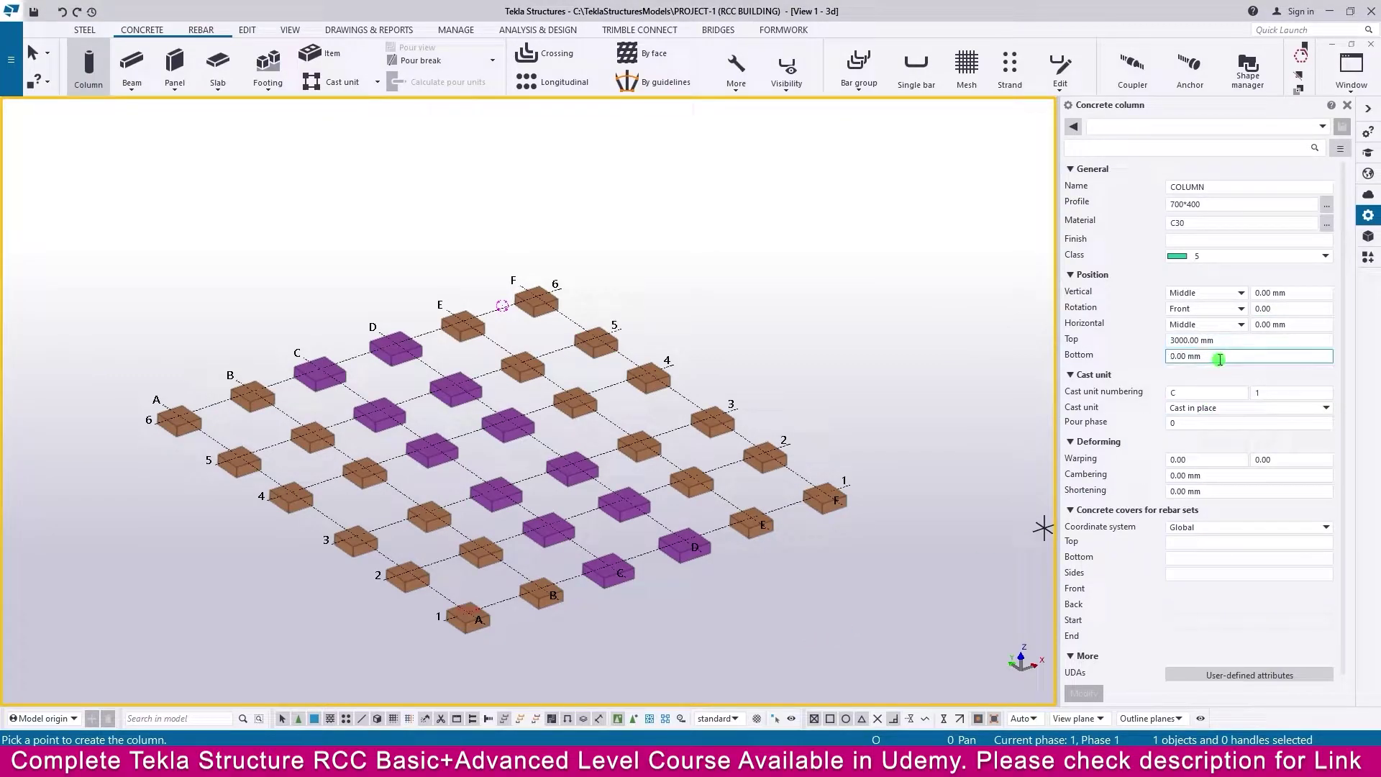
Set the column top to 3300 and place the first 700*400 column at footing A1's centre.
{"action": "left_click", "coordinate": [1148, 342]}
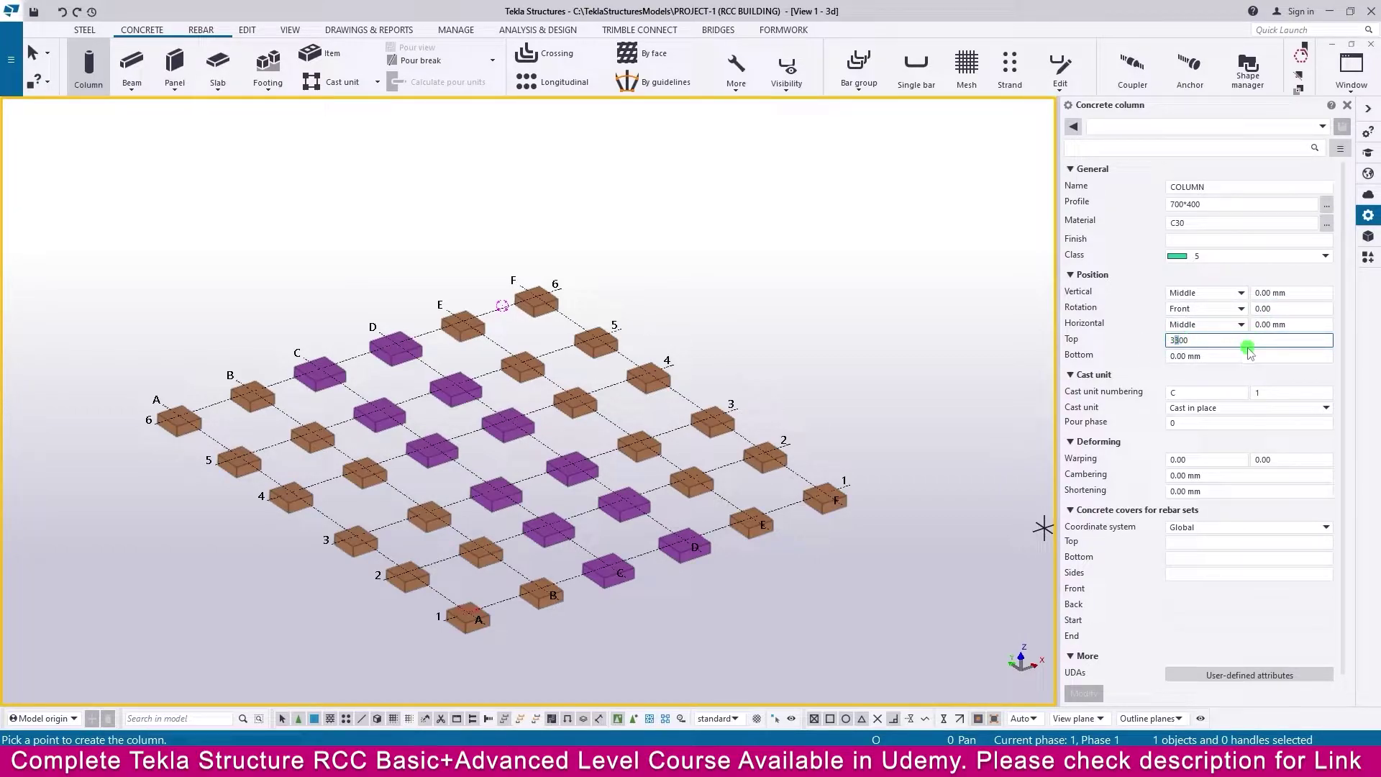
{"action": "left_click", "coordinate": [1249, 353]}
{"action": "scroll", "coordinate": [471, 616], "scroll_direction": "up", "scroll_amount": 5}
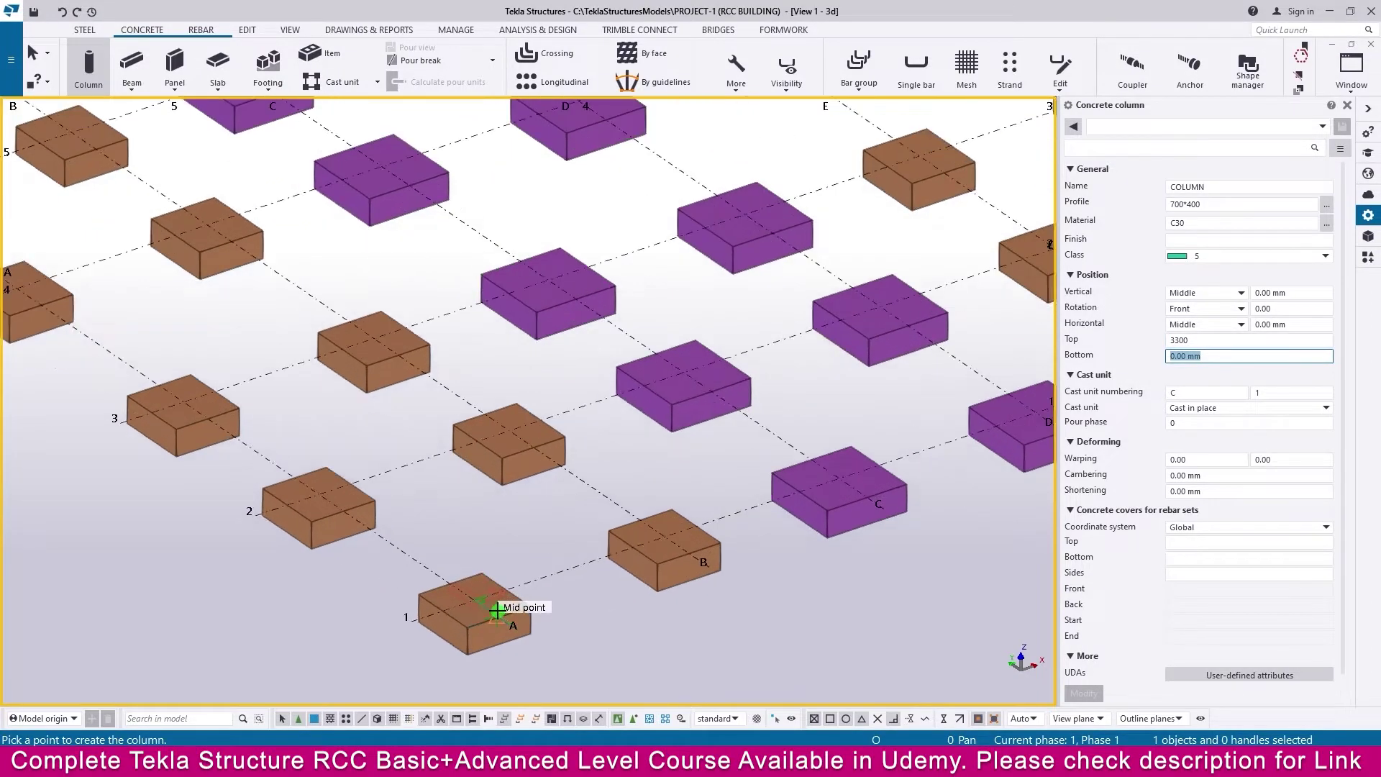
{"action": "left_click", "coordinate": [496, 610]}
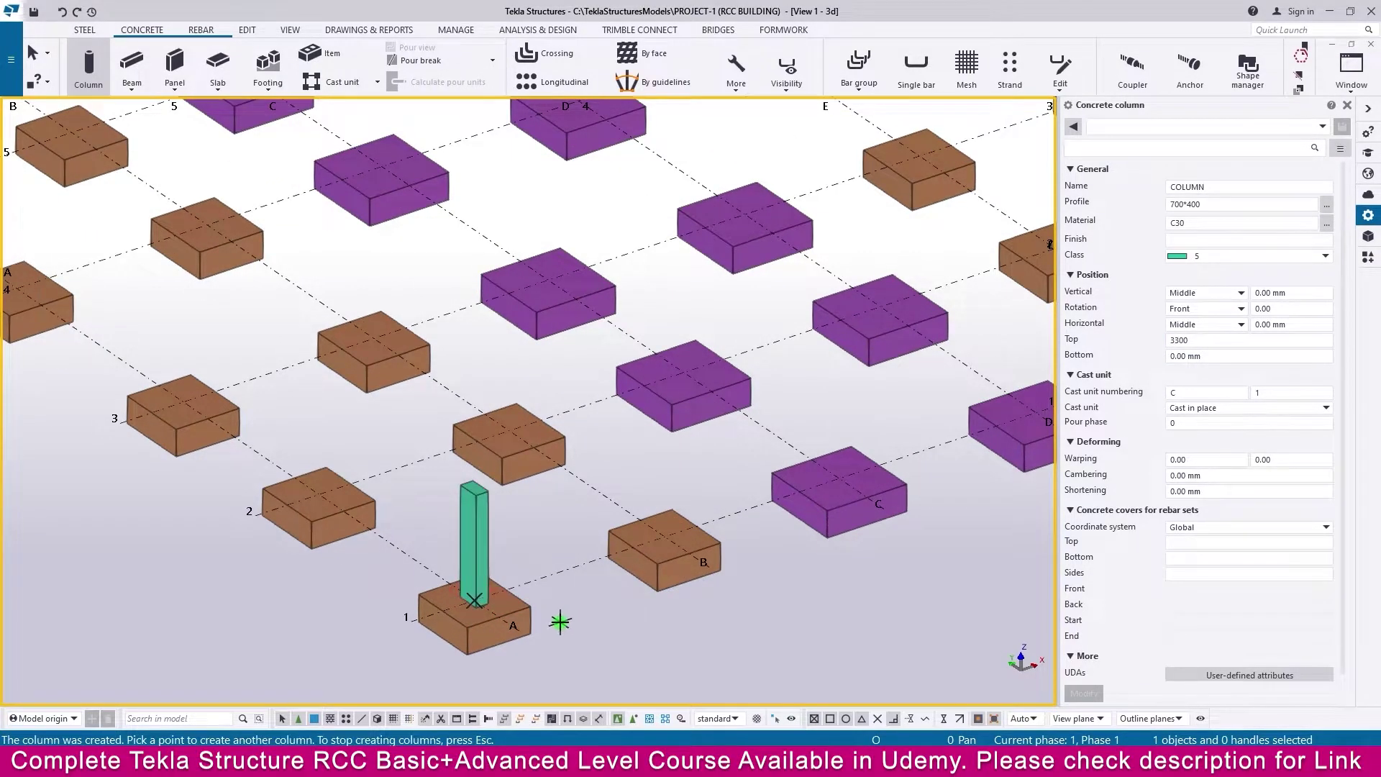
{"action": "middle_click_drag", "start_coordinate": [560, 622], "coordinate": [557, 602]}
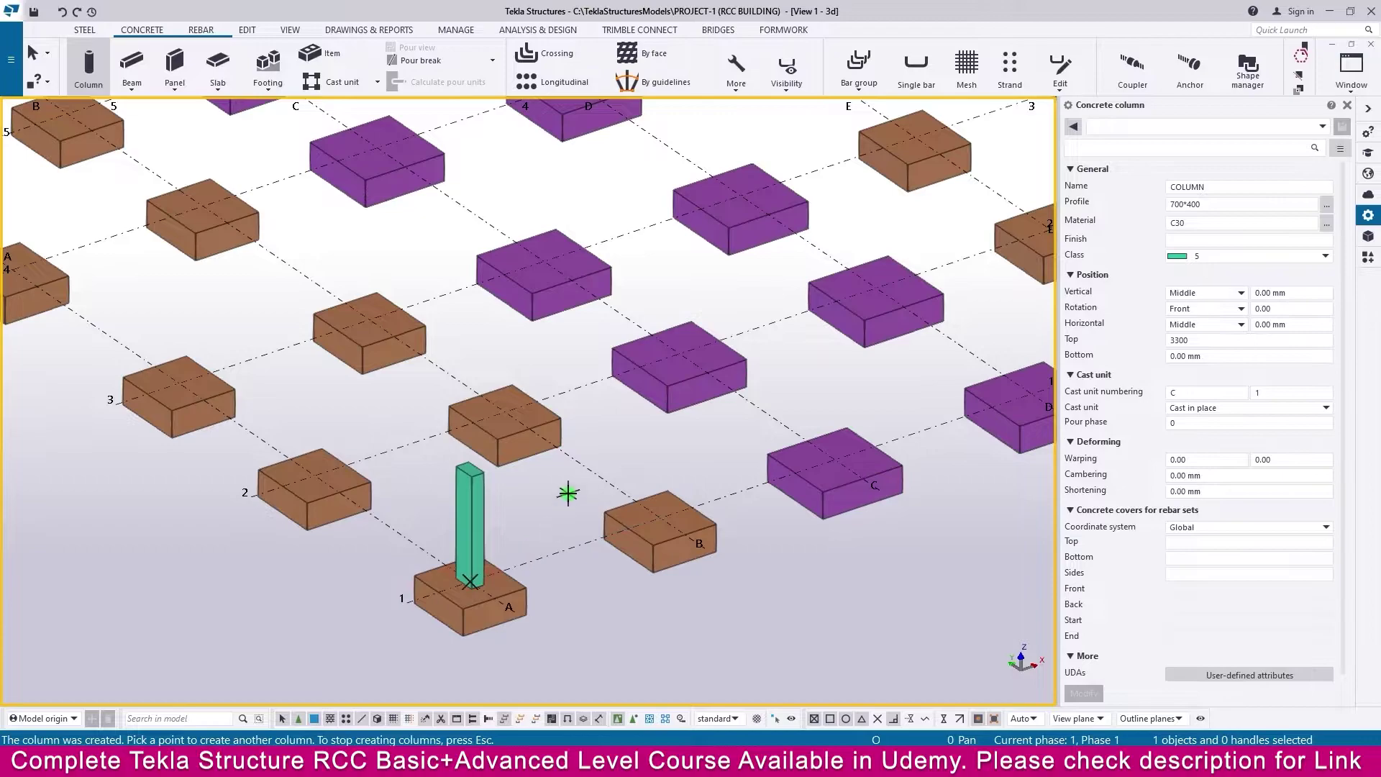
{"action": "left_click", "coordinate": [282, 32]}
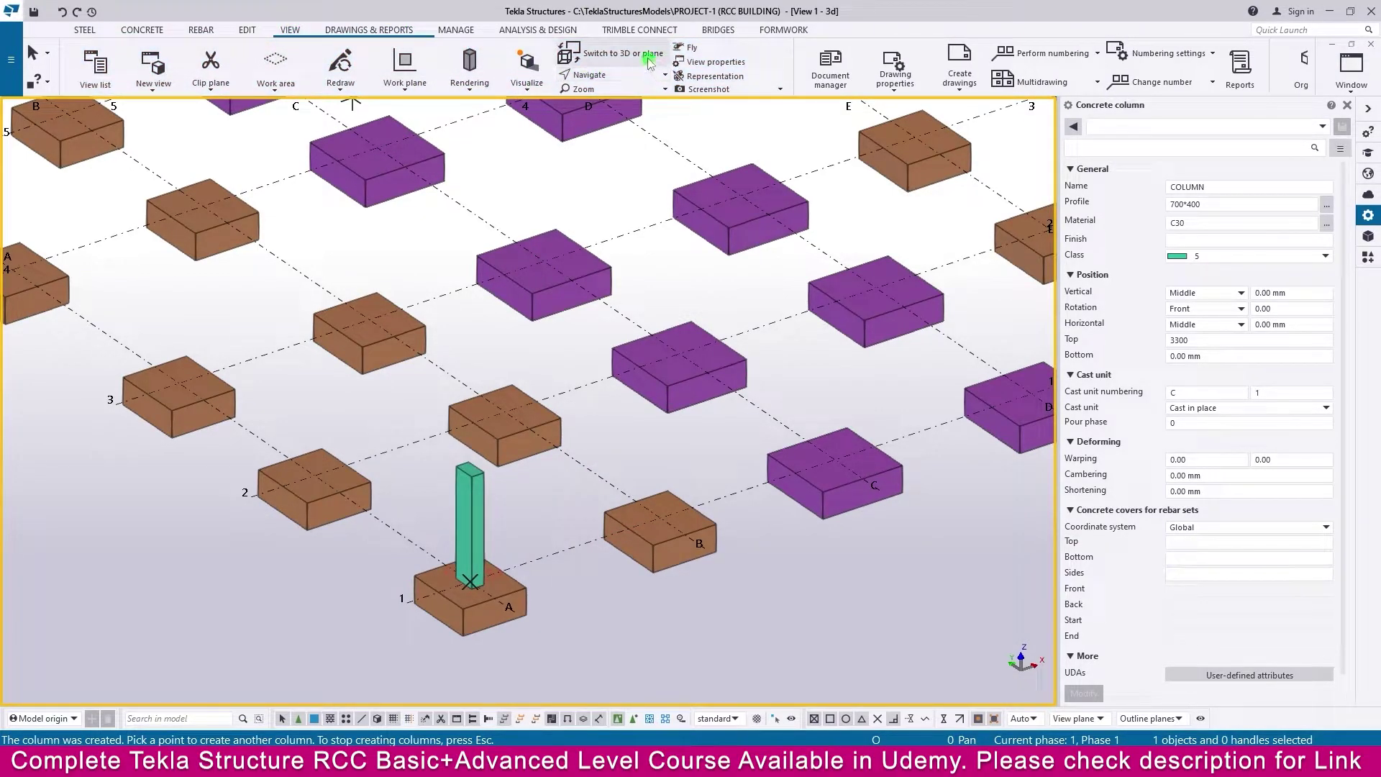
Switch the model to plan view, end column placement, and bring up the foundation plan PDF.
{"action": "left_click", "coordinate": [629, 54]}
{"action": "scroll", "coordinate": [399, 561], "scroll_direction": "up", "scroll_amount": 10}
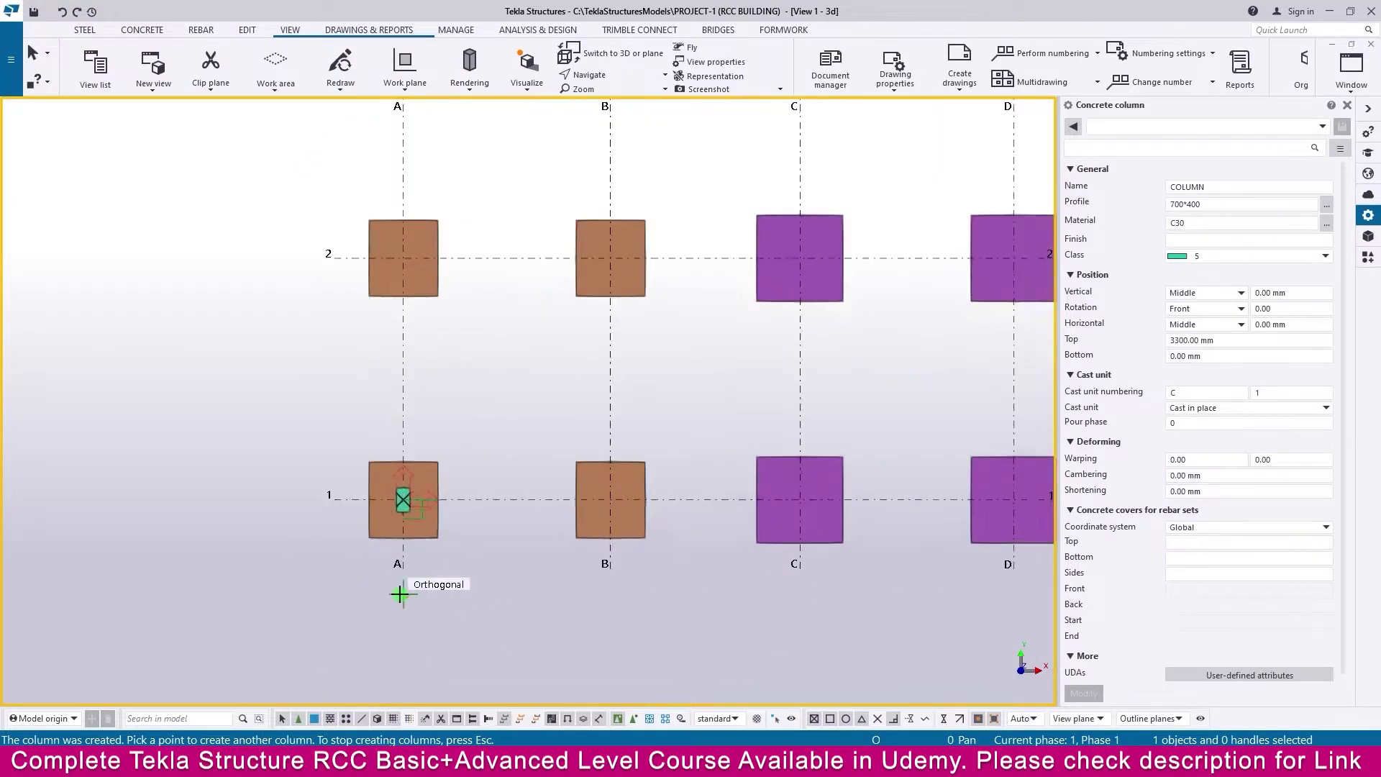
{"action": "key", "text": "Escape"}
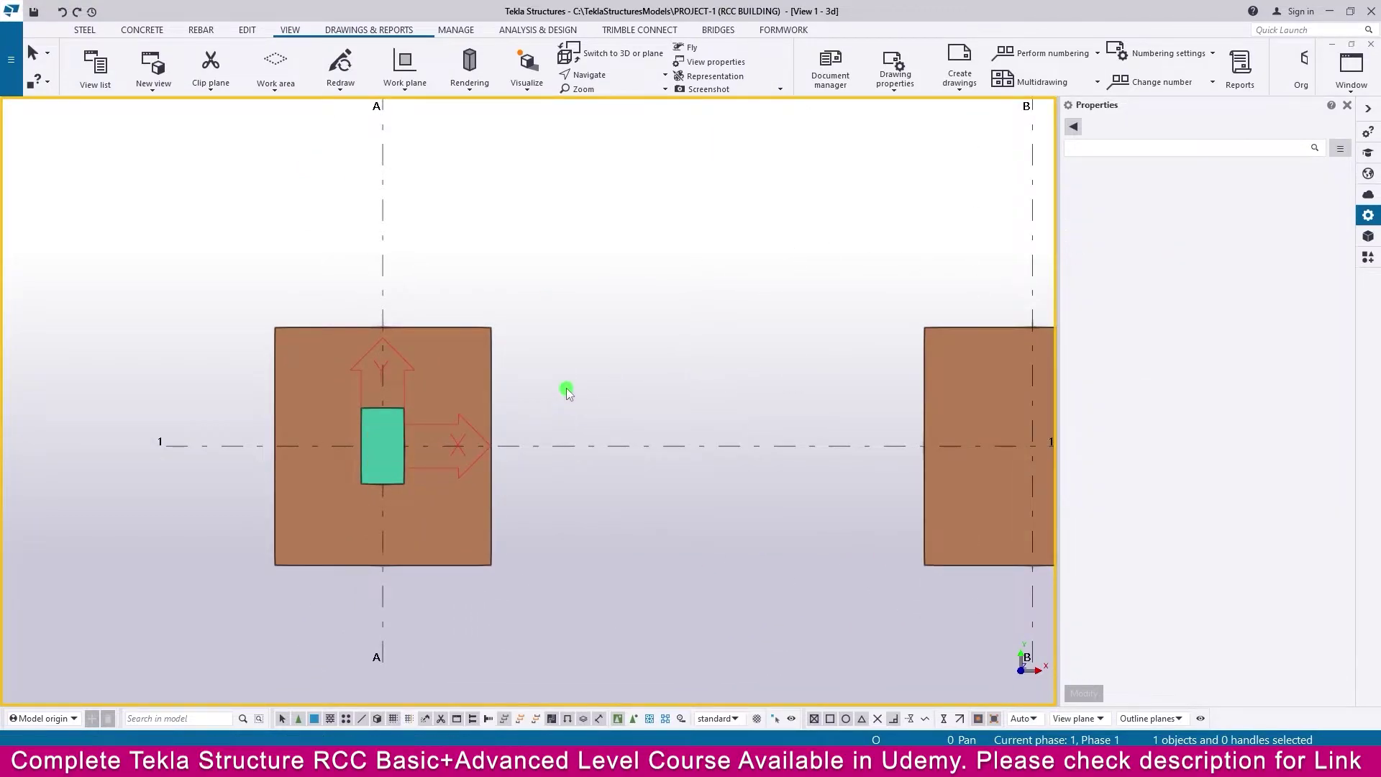
{"action": "mouse_move", "coordinate": [763, 762]}
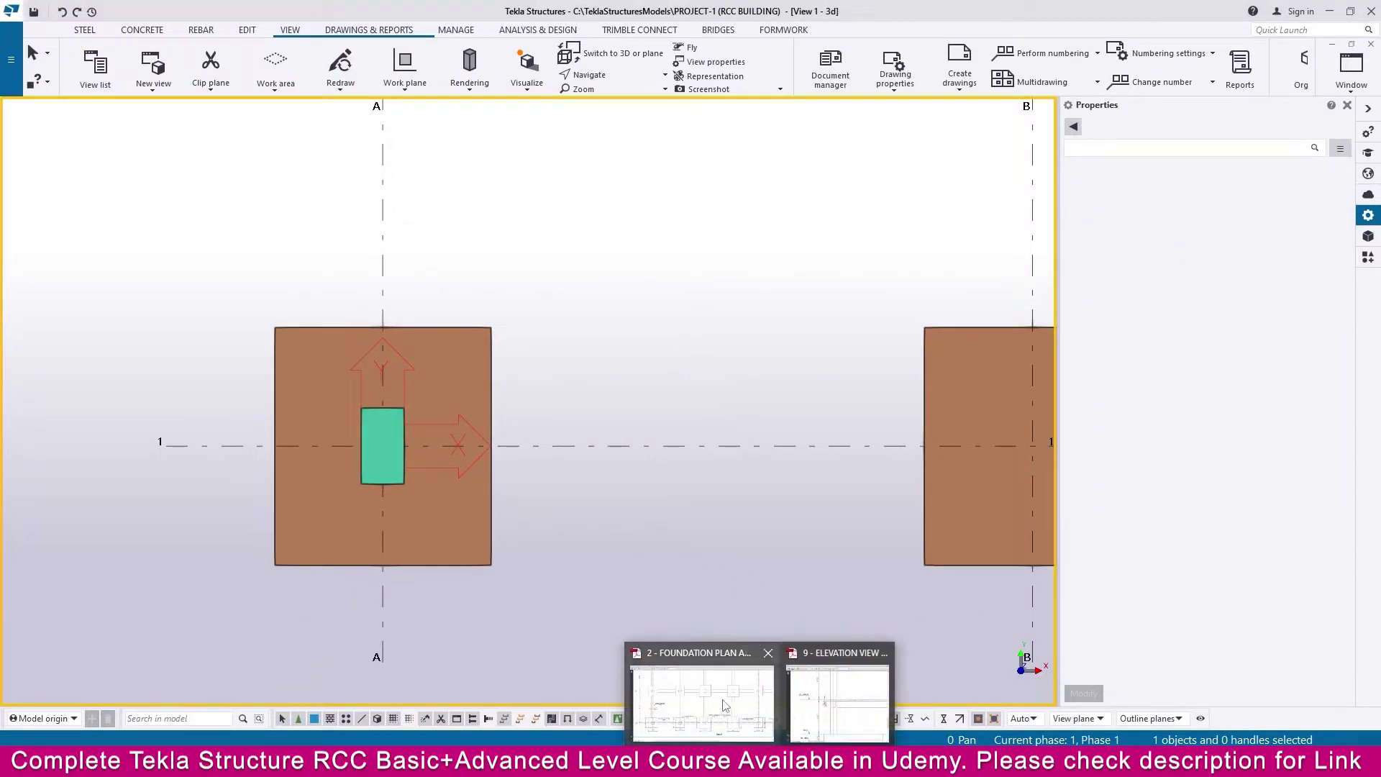
{"action": "left_click", "coordinate": [723, 698]}
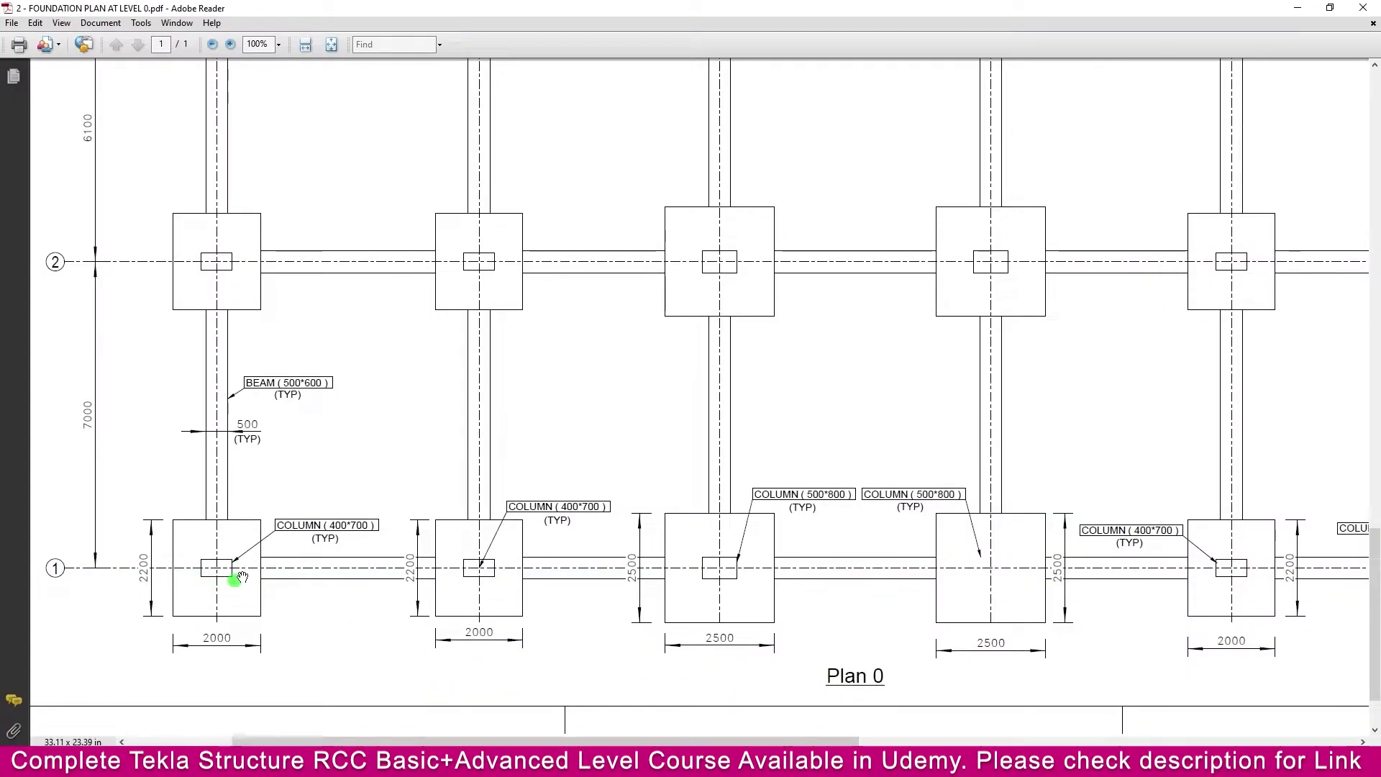
Rotate the A1 column by 90 degrees.
{"action": "left_click", "coordinate": [1301, 8]}
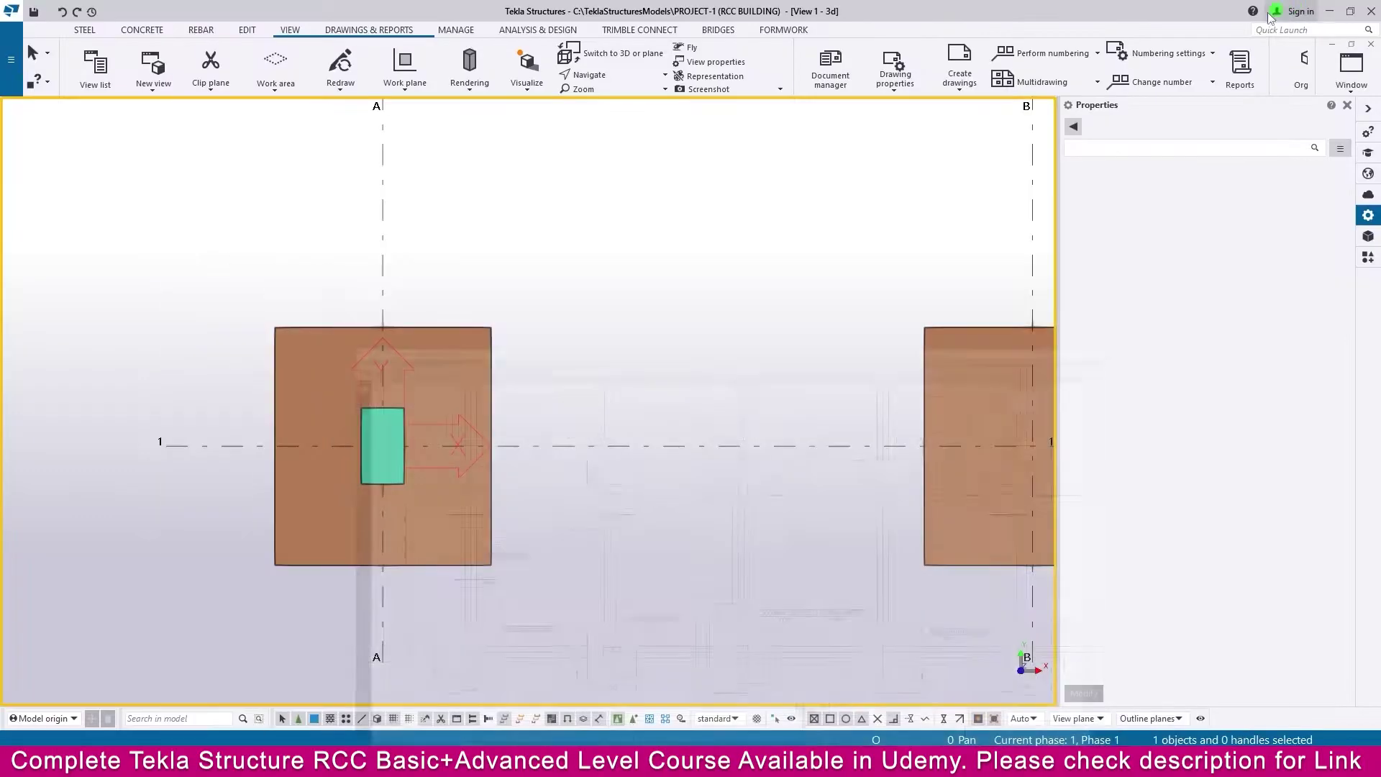
{"action": "left_click", "coordinate": [400, 421]}
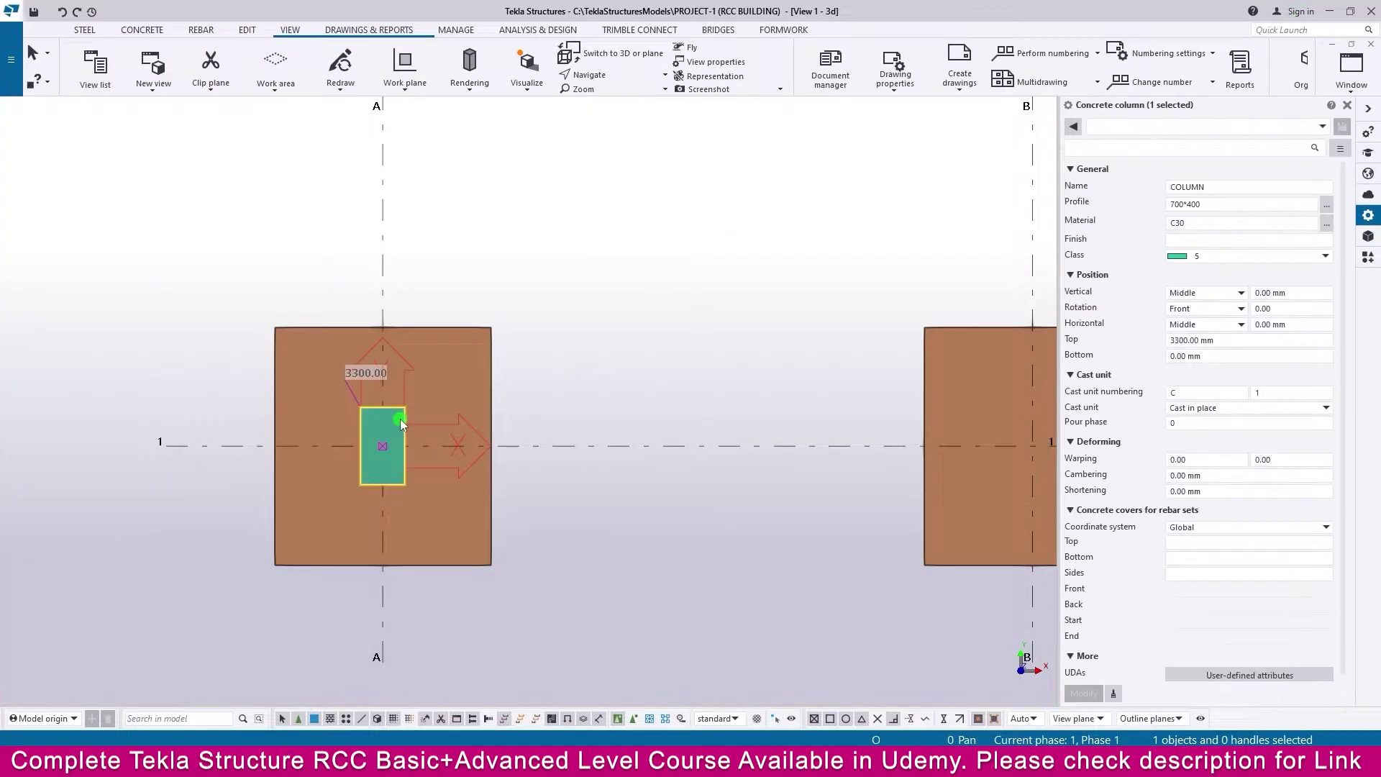
{"action": "left_click", "coordinate": [1262, 324]}
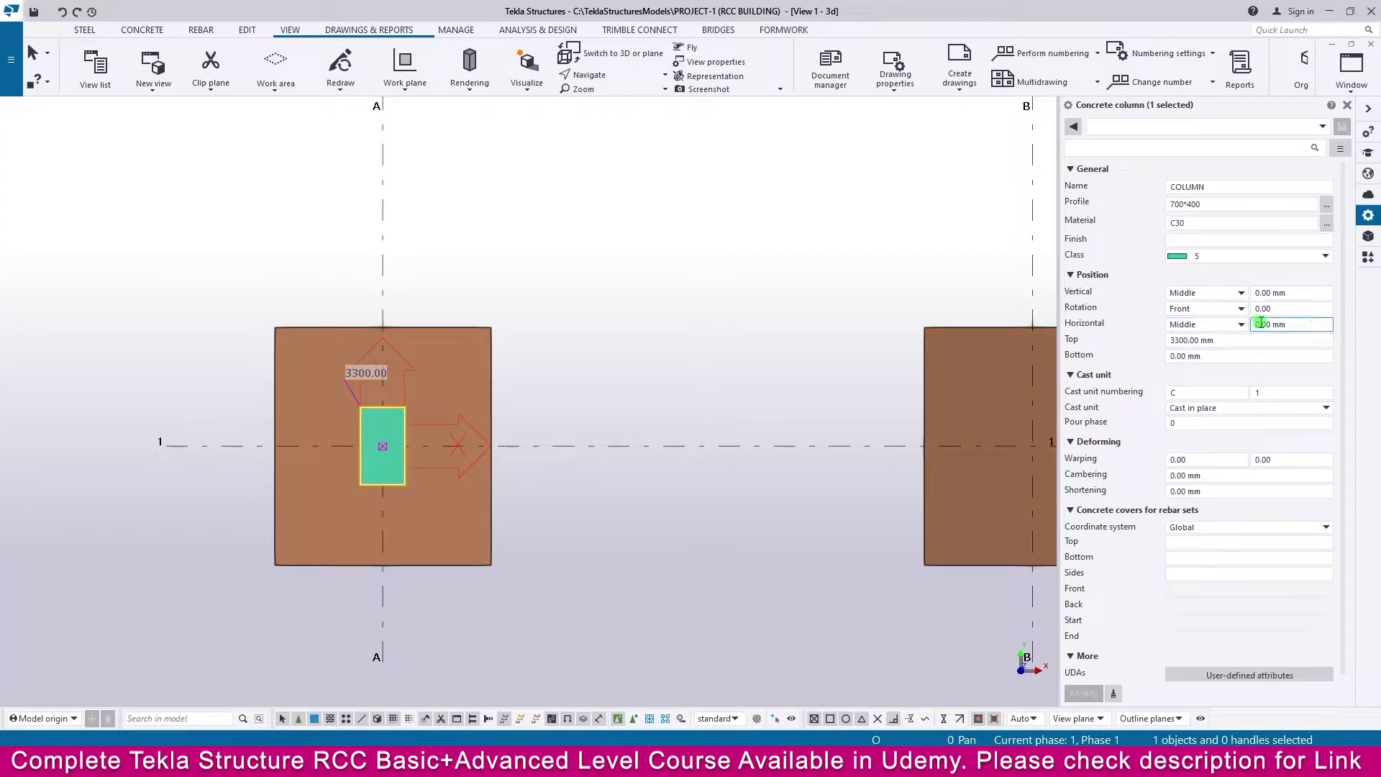
{"action": "left_click", "coordinate": [1287, 308]}
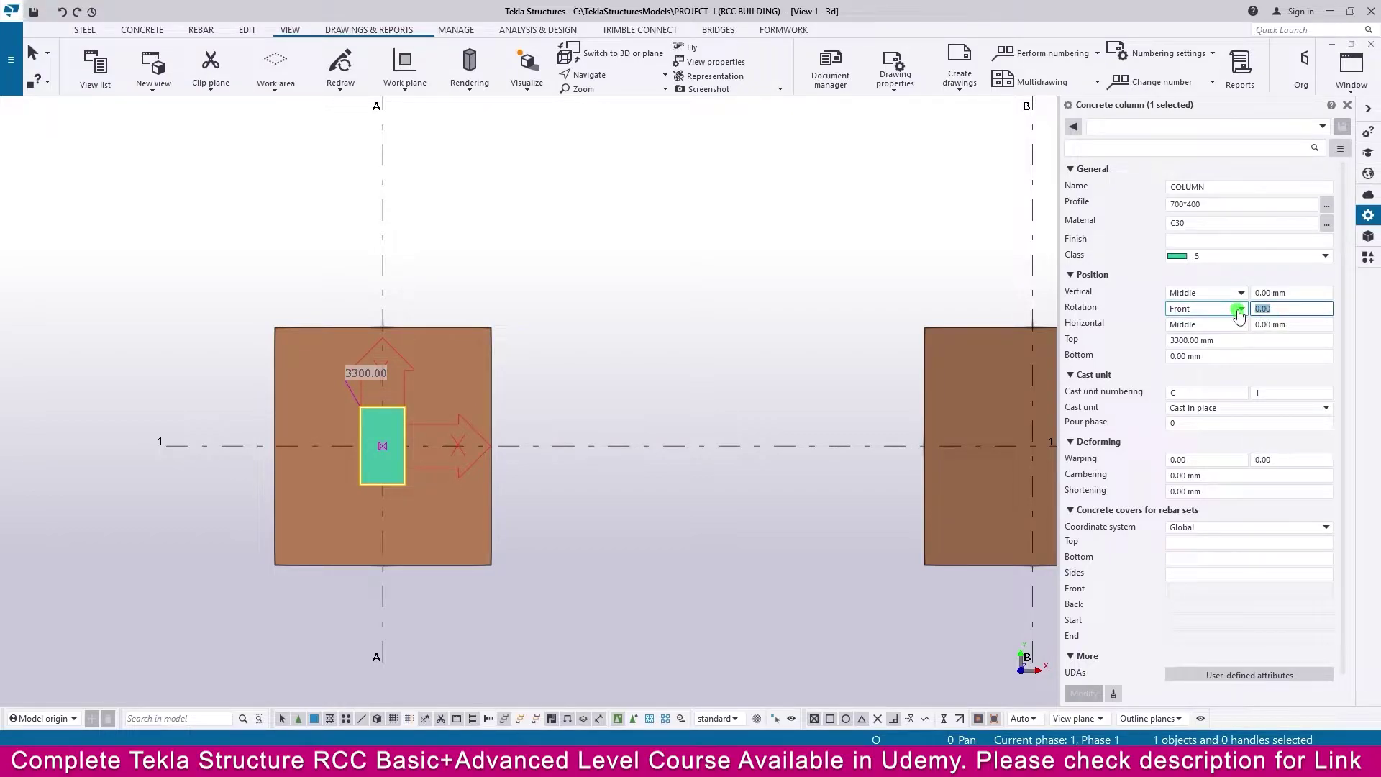
{"action": "type", "text": "90"}
{"action": "key", "text": "Return"}
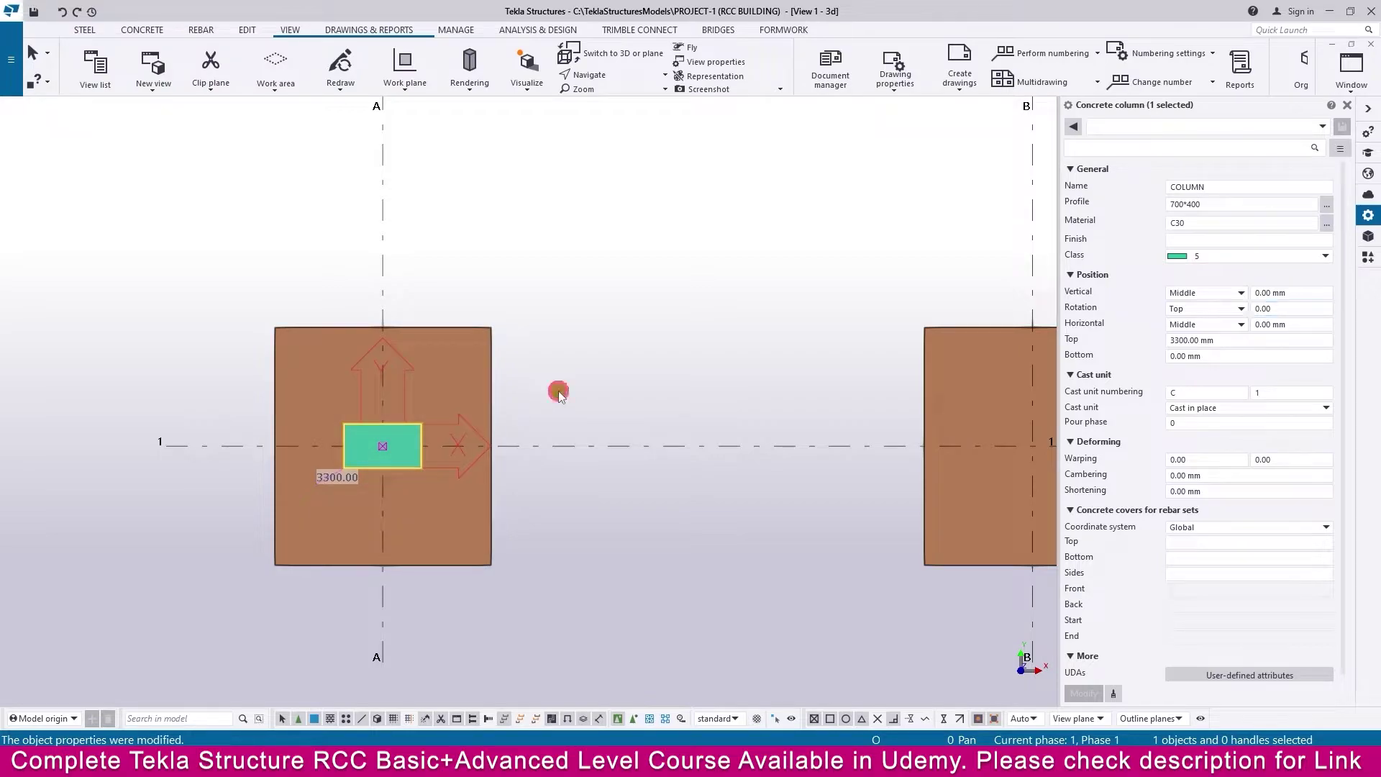
{"action": "left_click", "coordinate": [509, 410]}
Copy the rotated A1 column onto footing B1.
{"action": "scroll", "coordinate": [484, 425], "scroll_direction": "down", "scroll_amount": 5}
{"action": "left_click", "coordinate": [456, 437]}
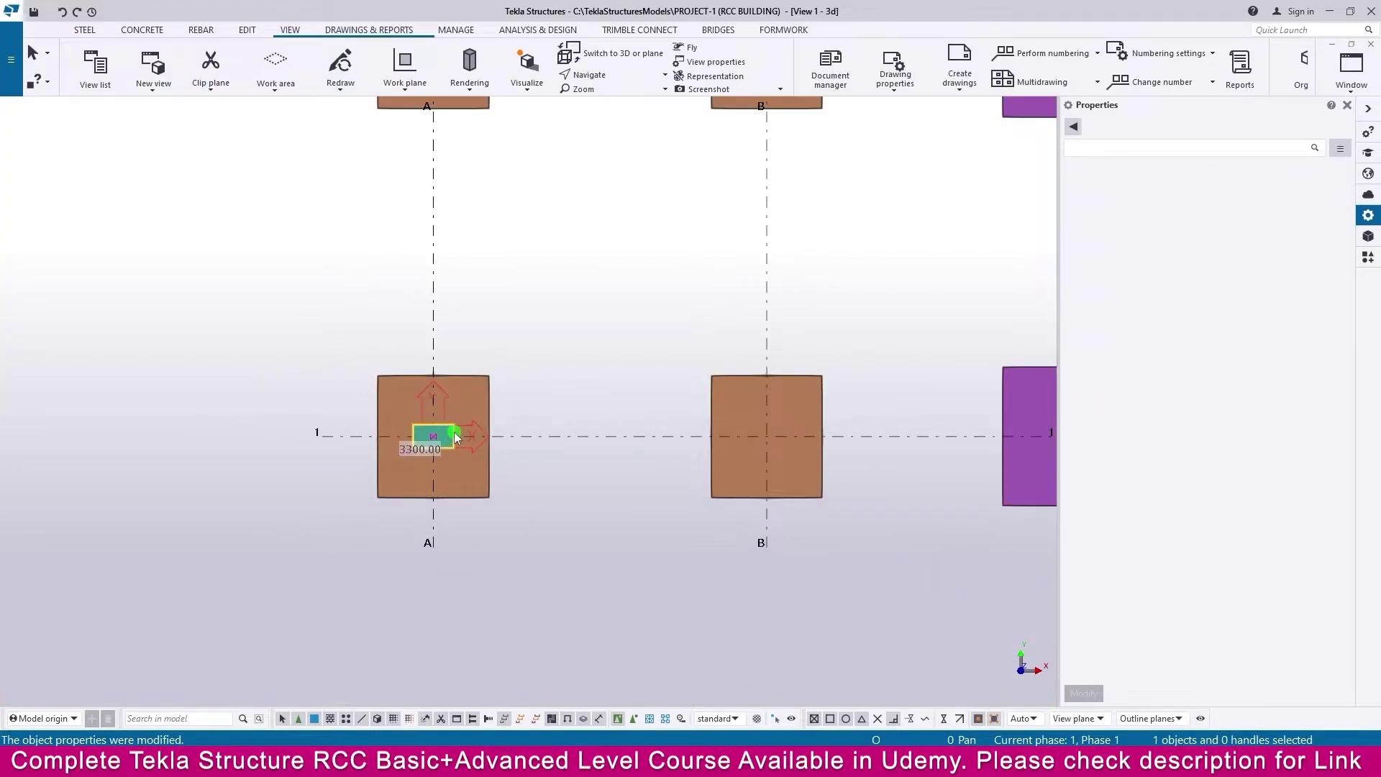
{"action": "right_click", "coordinate": [490, 294]}
{"action": "left_click", "coordinate": [535, 373]}
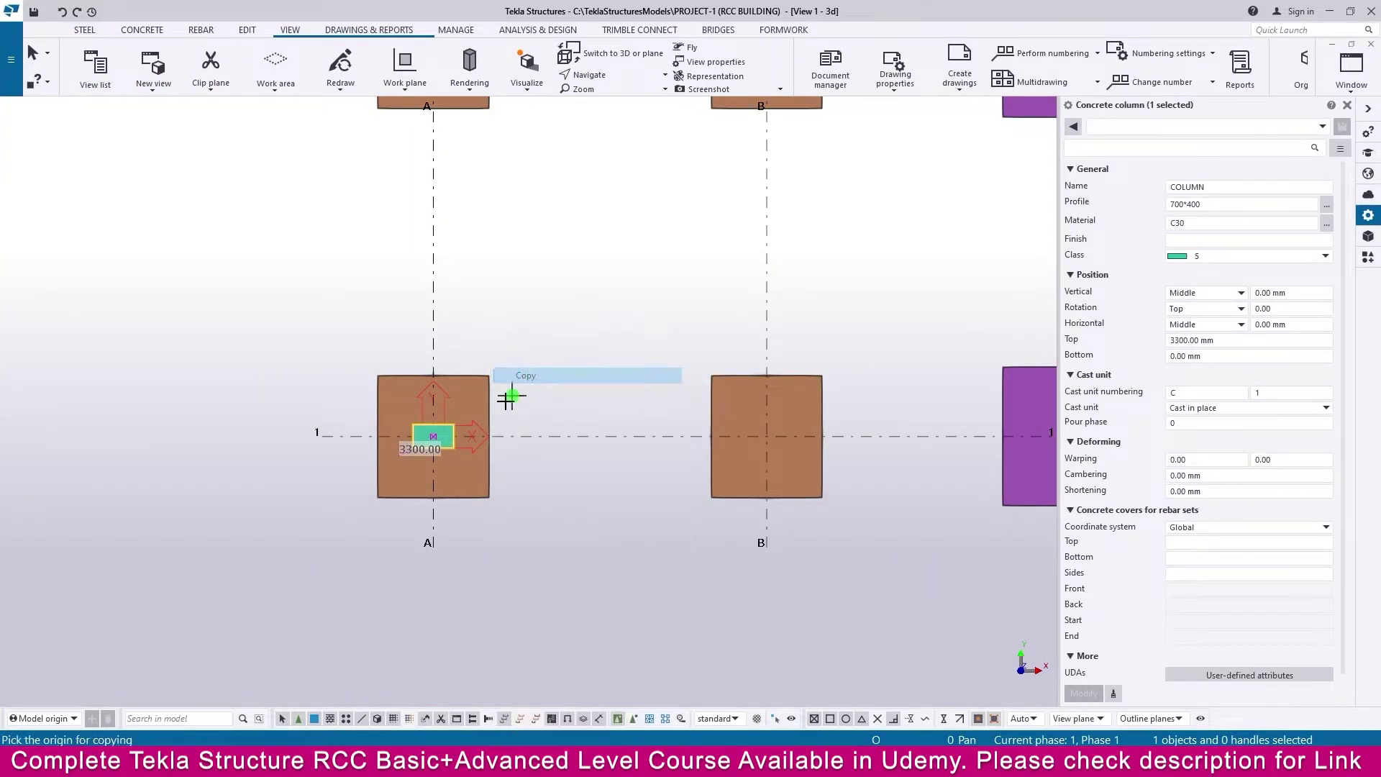
{"action": "left_click", "coordinate": [433, 436]}
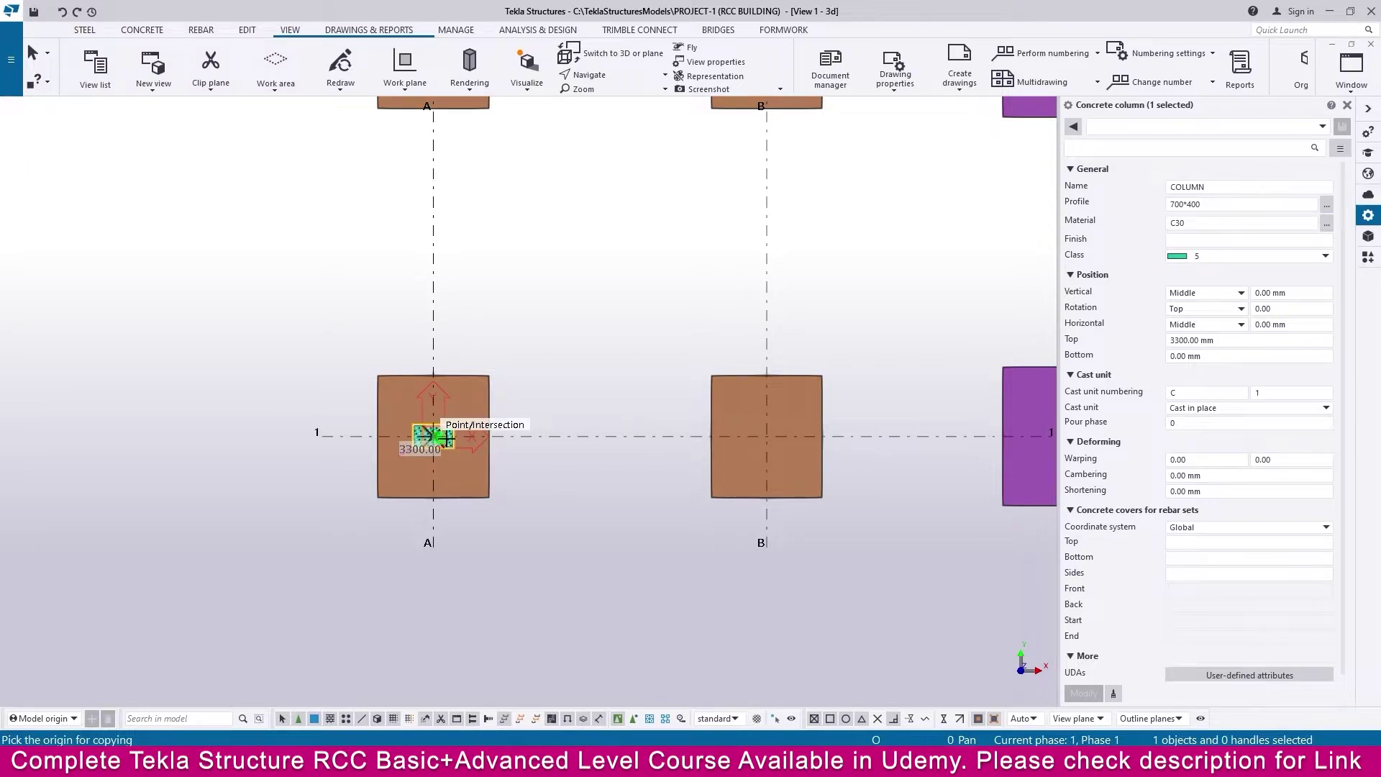
{"action": "left_click", "coordinate": [782, 451]}
{"action": "scroll", "coordinate": [331, 410], "scroll_direction": "down", "scroll_amount": 4}
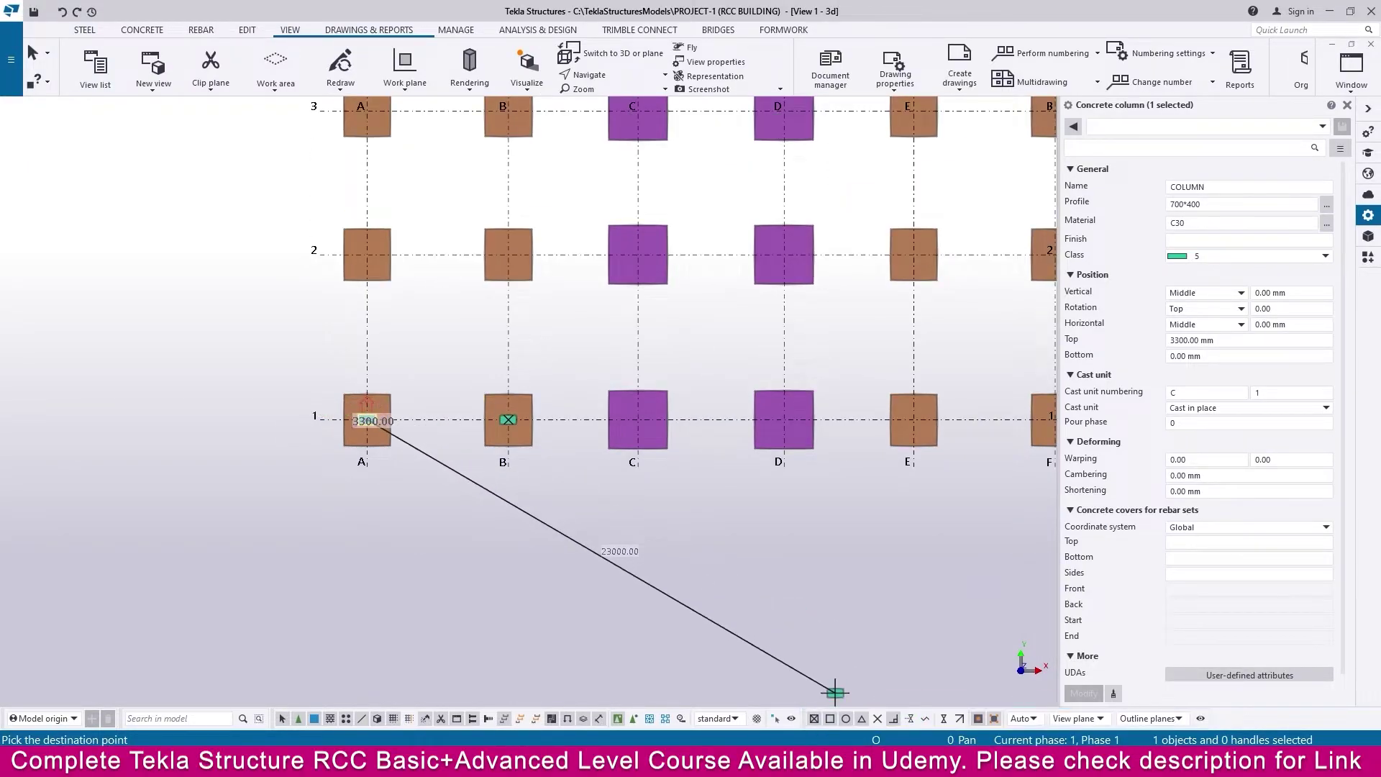
{"action": "left_click", "coordinate": [745, 702]}
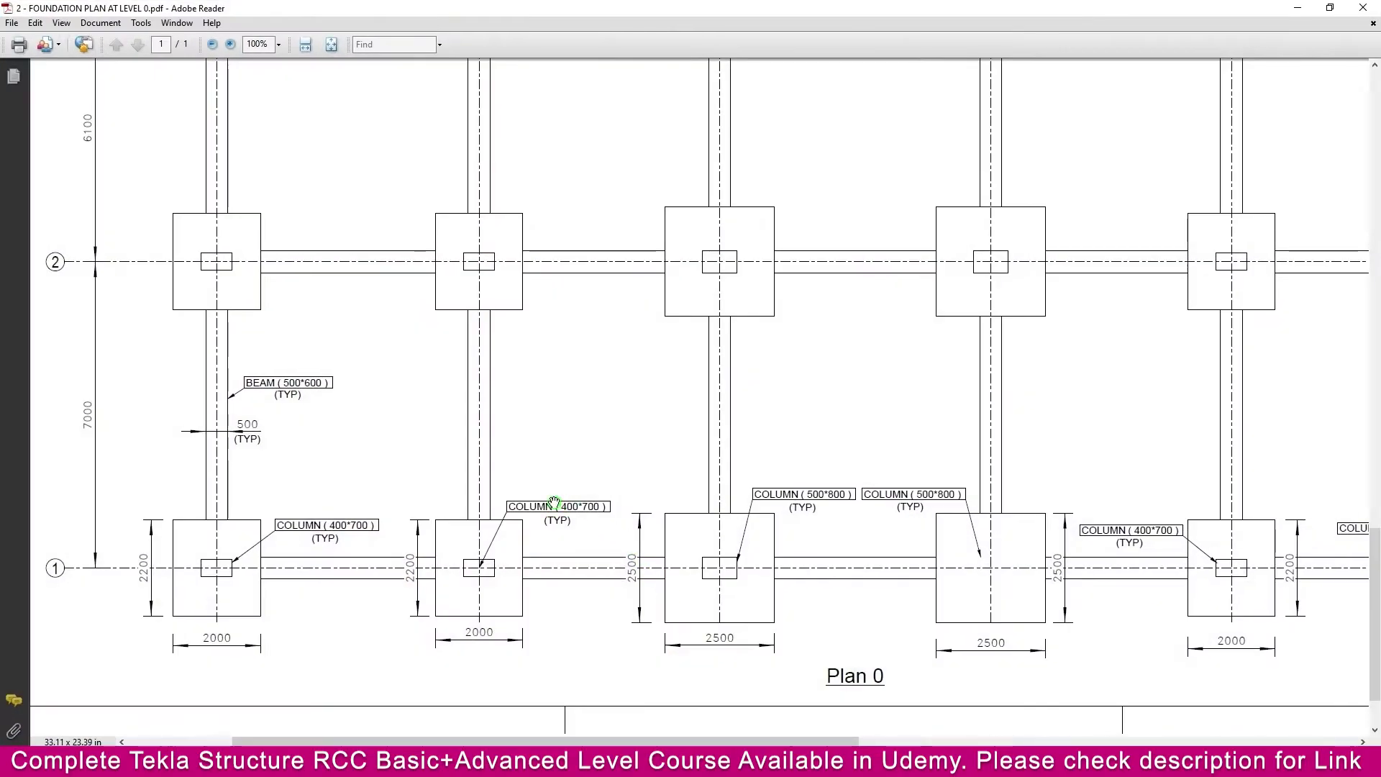
{"action": "scroll", "coordinate": [526, 468], "scroll_direction": "down", "scroll_amount": 1}
{"action": "scroll", "coordinate": [502, 491], "scroll_direction": "down", "scroll_amount": 2, "text": "ctrl"}
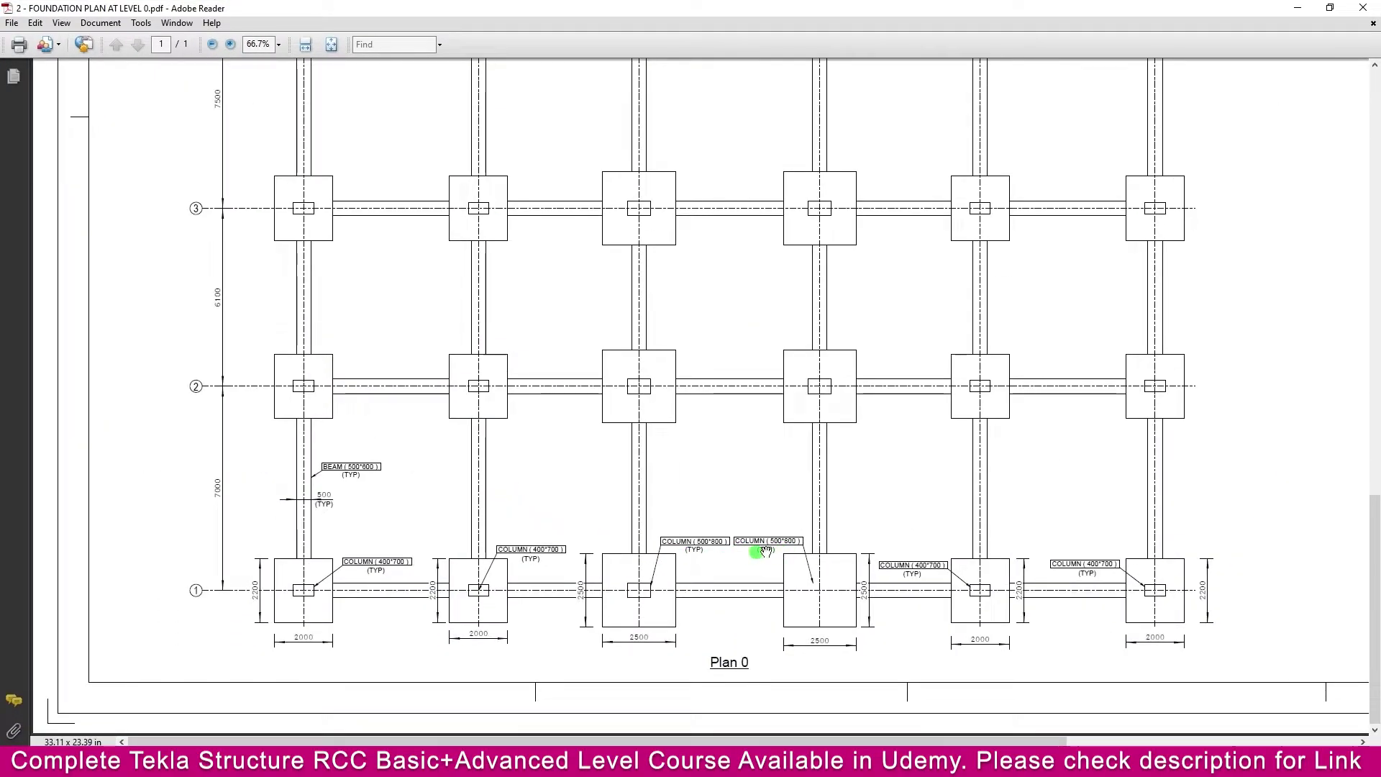
{"action": "scroll", "coordinate": [775, 554], "scroll_direction": "up", "scroll_amount": 2, "text": "ctrl"}
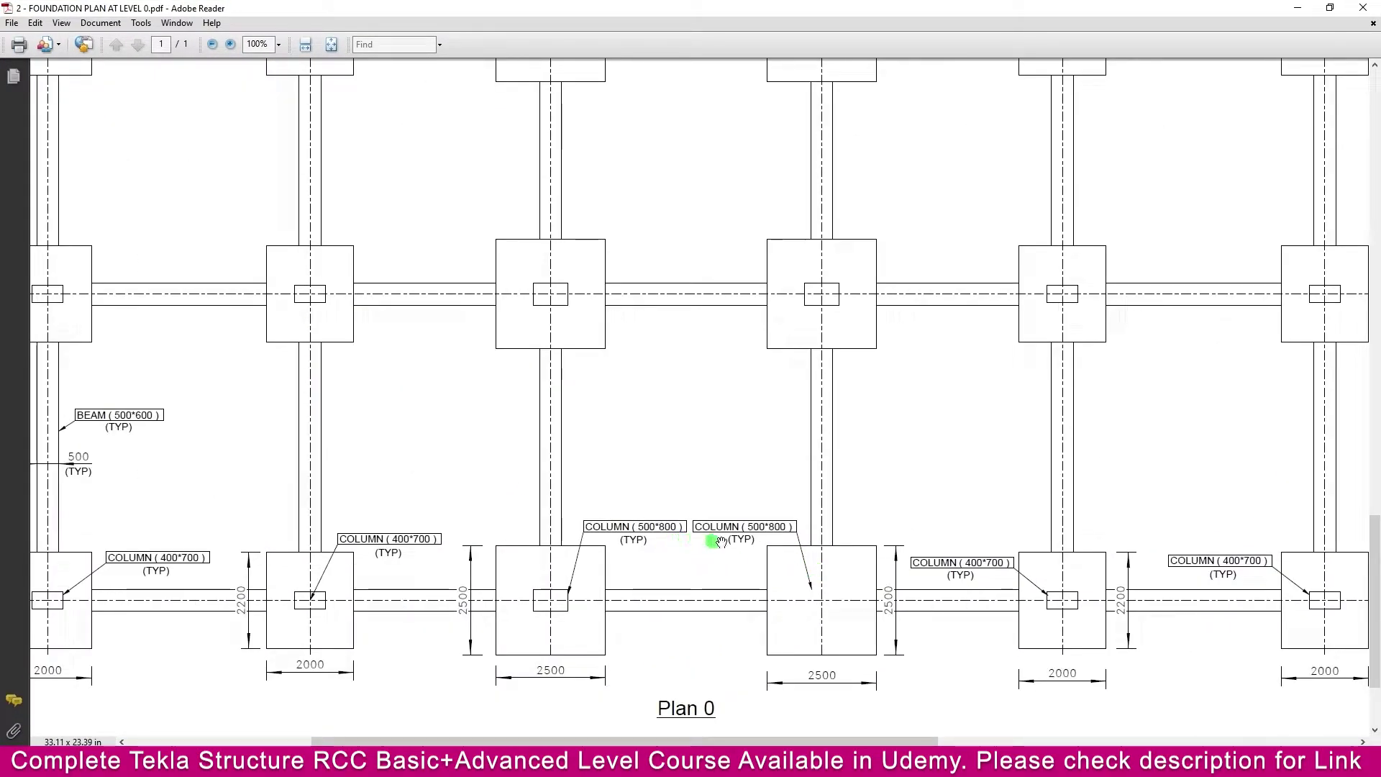
{"action": "scroll", "coordinate": [545, 501], "scroll_direction": "down", "scroll_amount": 1, "text": "ctrl"}
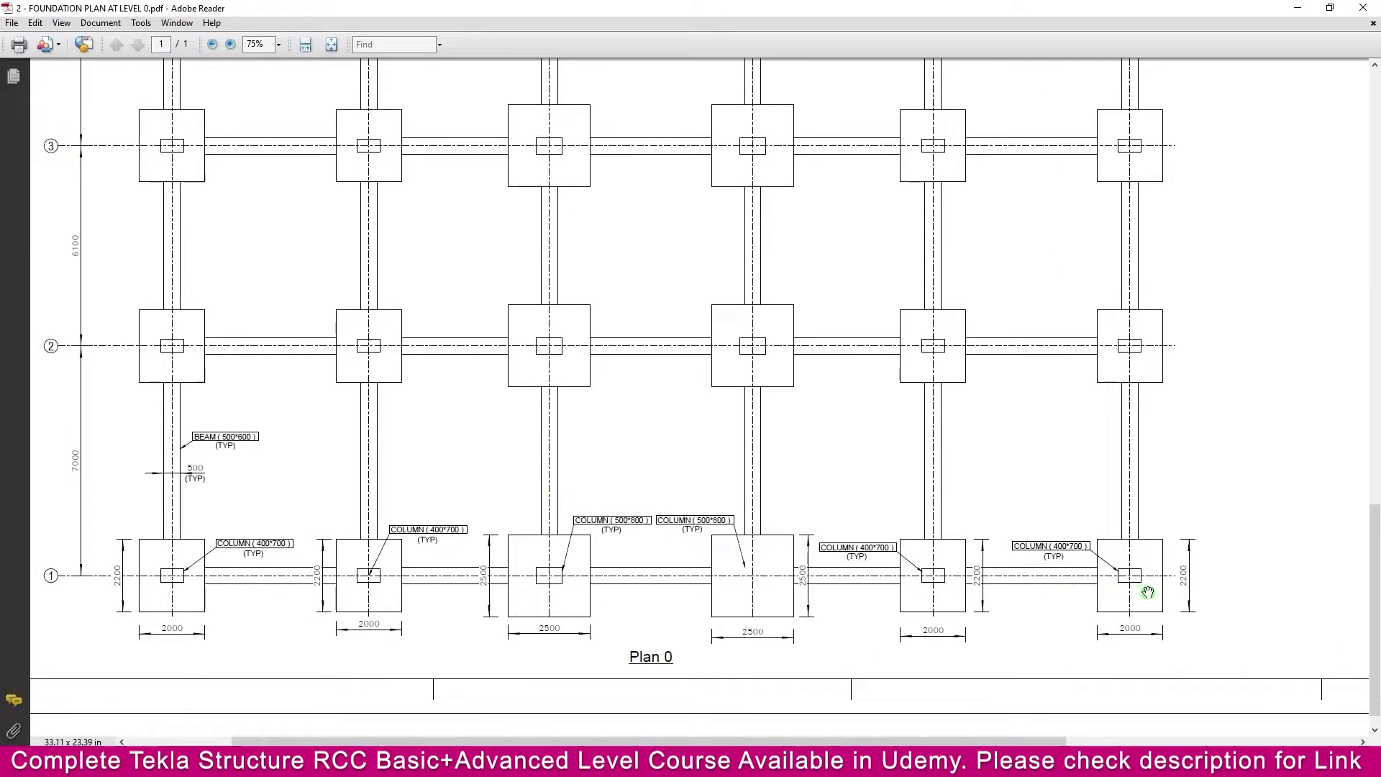
{"action": "scroll", "coordinate": [1149, 592], "scroll_direction": "up", "scroll_amount": 2, "text": "ctrl"}
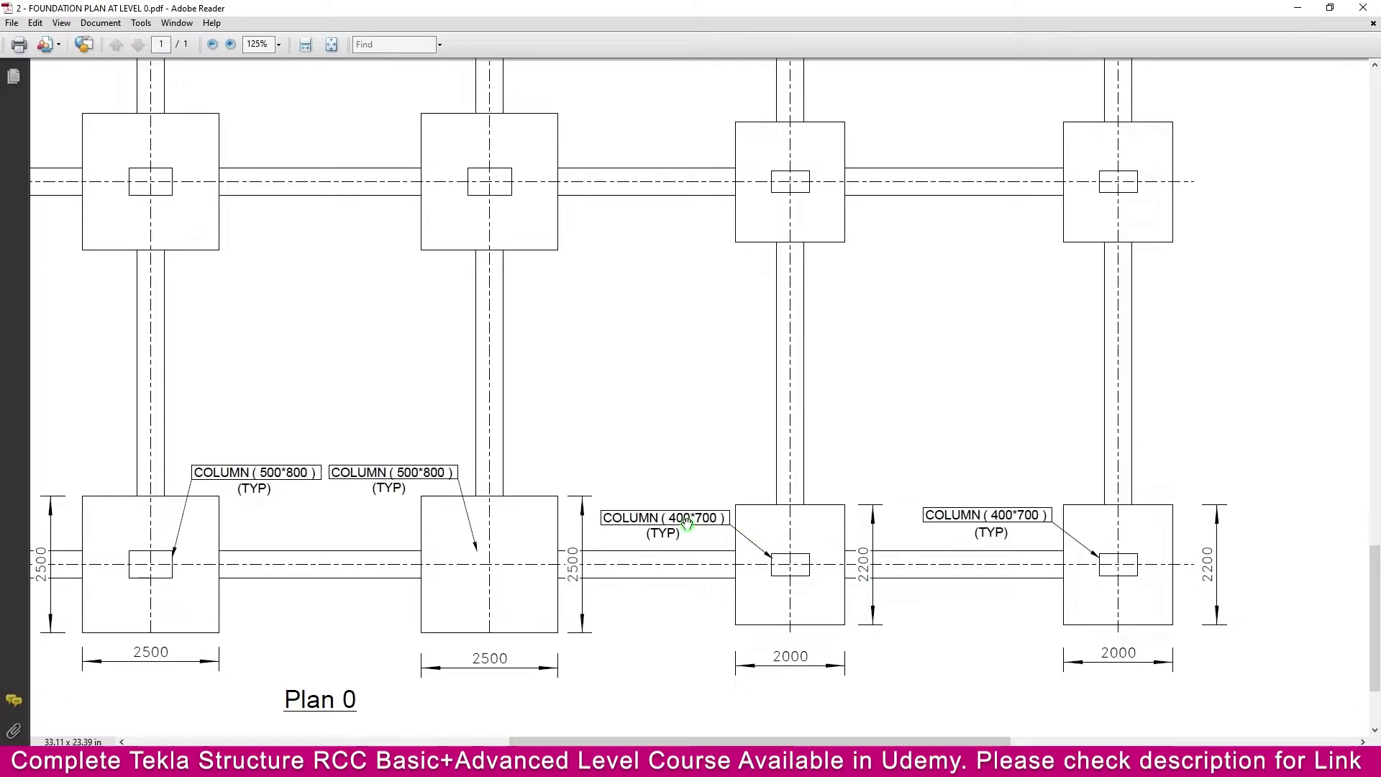
{"action": "scroll", "coordinate": [860, 568], "scroll_direction": "down", "scroll_amount": 1, "text": "ctrl"}
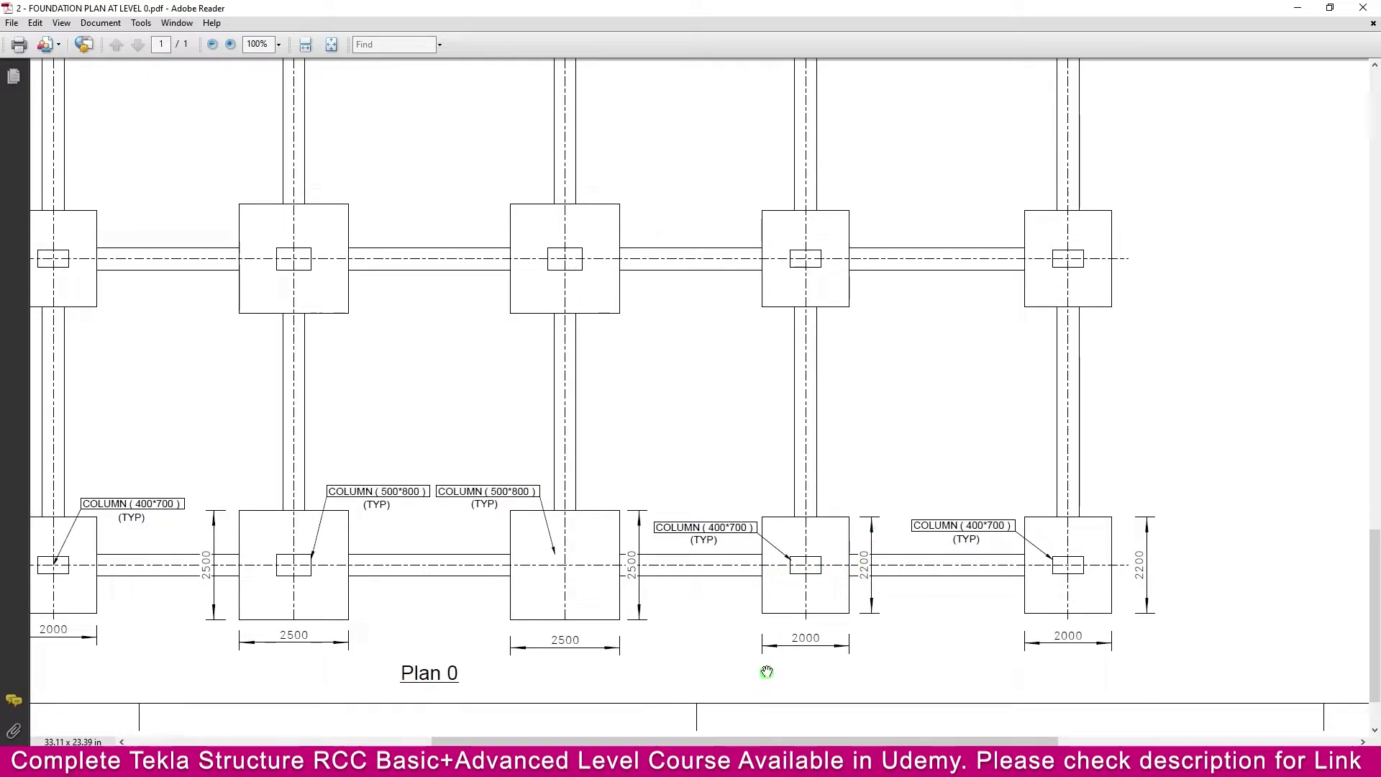
Continue copying the rotated column onto footings E1, F1 and D1, then select the D1 column.
{"action": "left_click", "coordinate": [799, 694]}
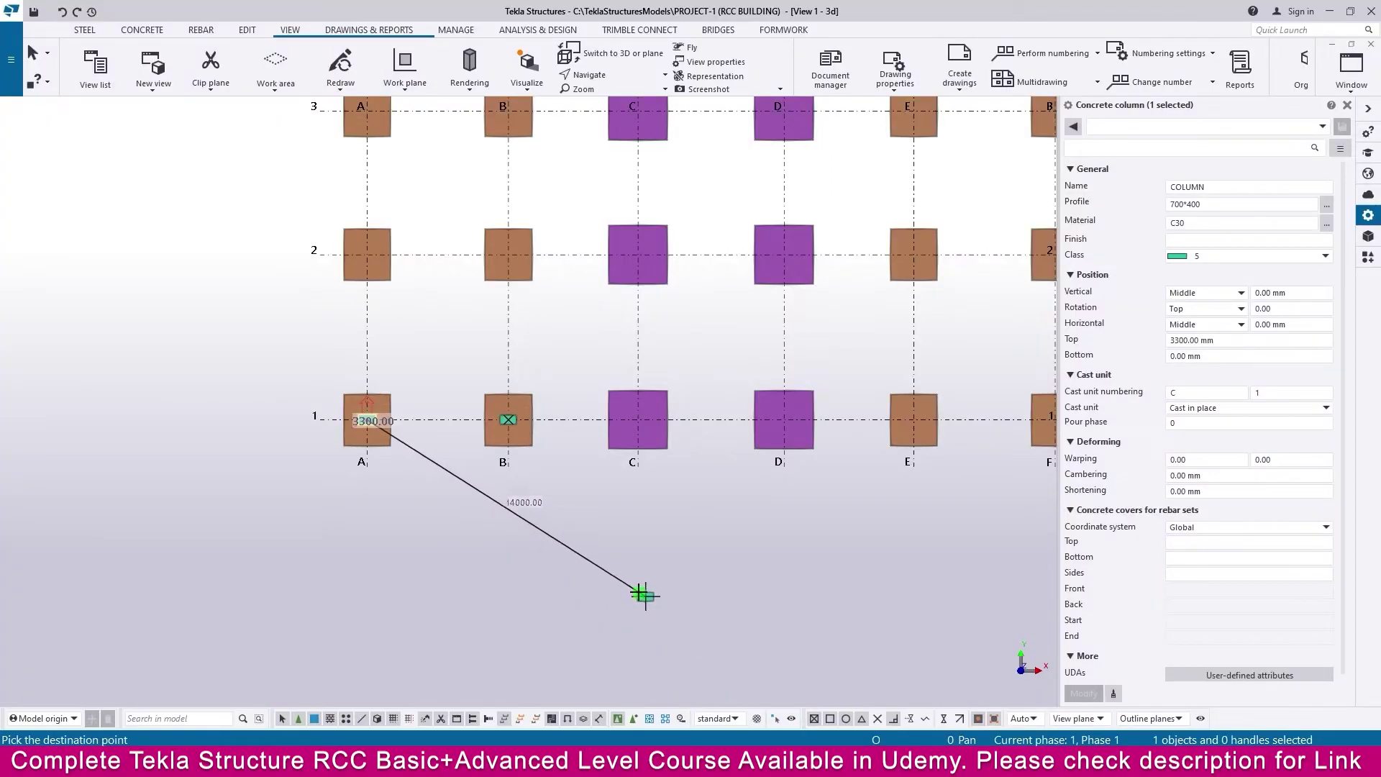
{"action": "scroll", "coordinate": [709, 469], "scroll_direction": "right", "scroll_amount": 4, "text": "shift"}
{"action": "scroll", "coordinate": [651, 431], "scroll_direction": "up", "scroll_amount": 1}
{"action": "left_click", "coordinate": [651, 430]}
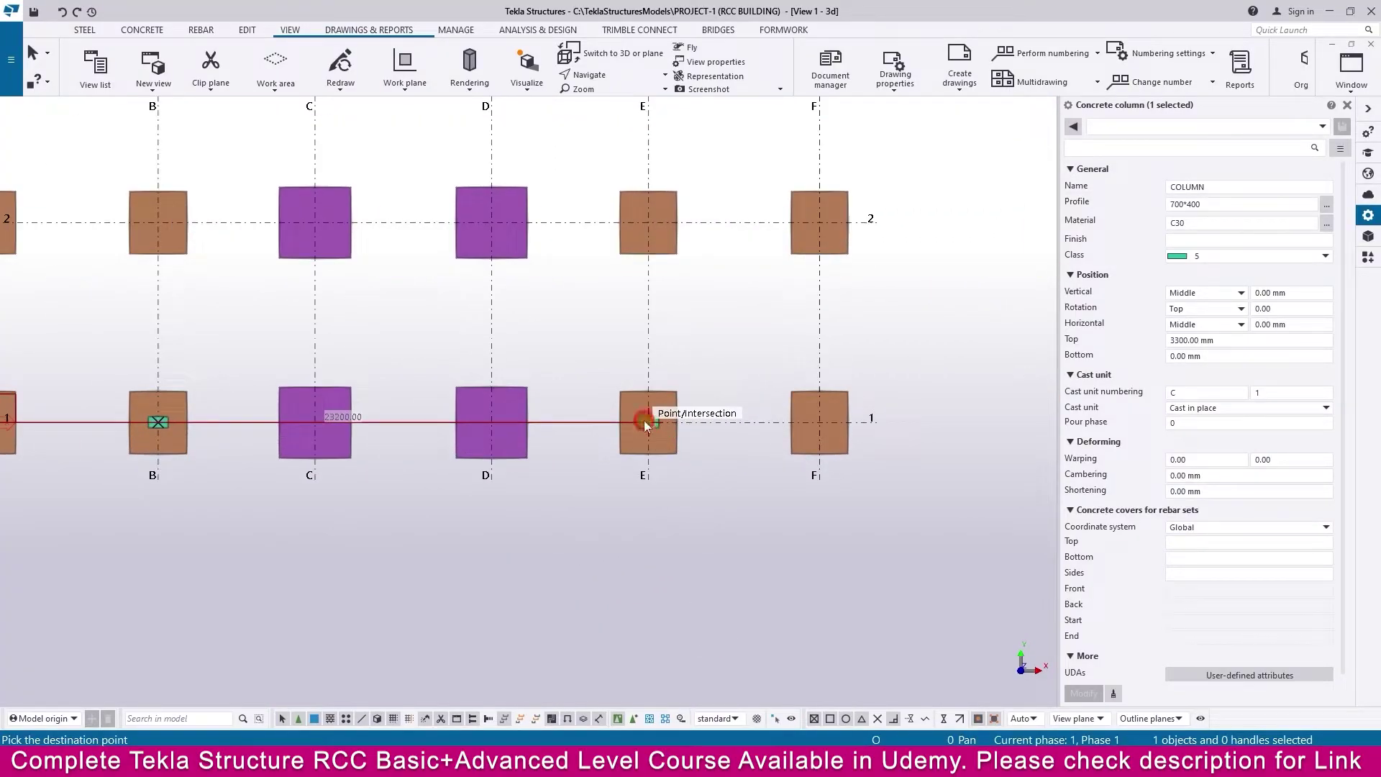
{"action": "left_click", "coordinate": [820, 422]}
{"action": "scroll", "coordinate": [671, 547], "scroll_direction": "left", "scroll_amount": 2, "text": "shift"}
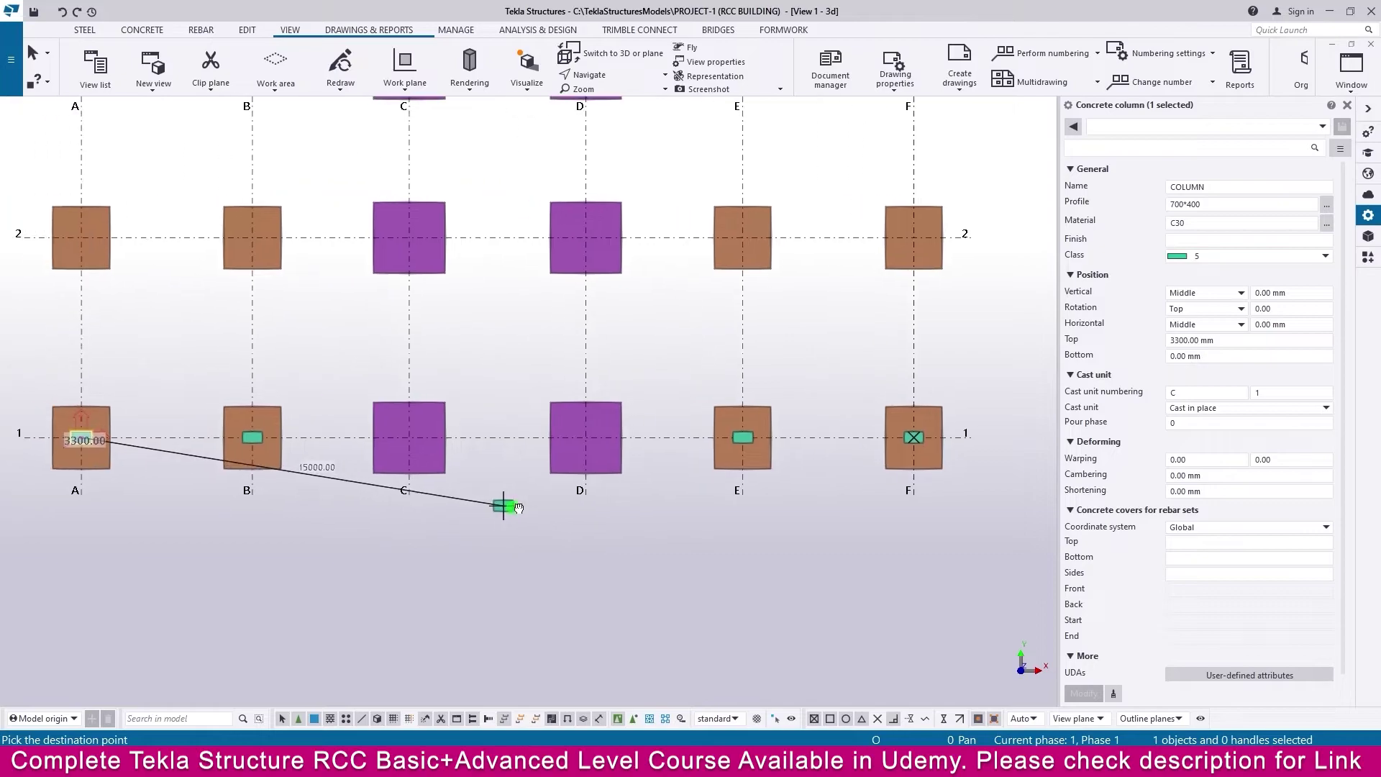
{"action": "left_click", "coordinate": [596, 442]}
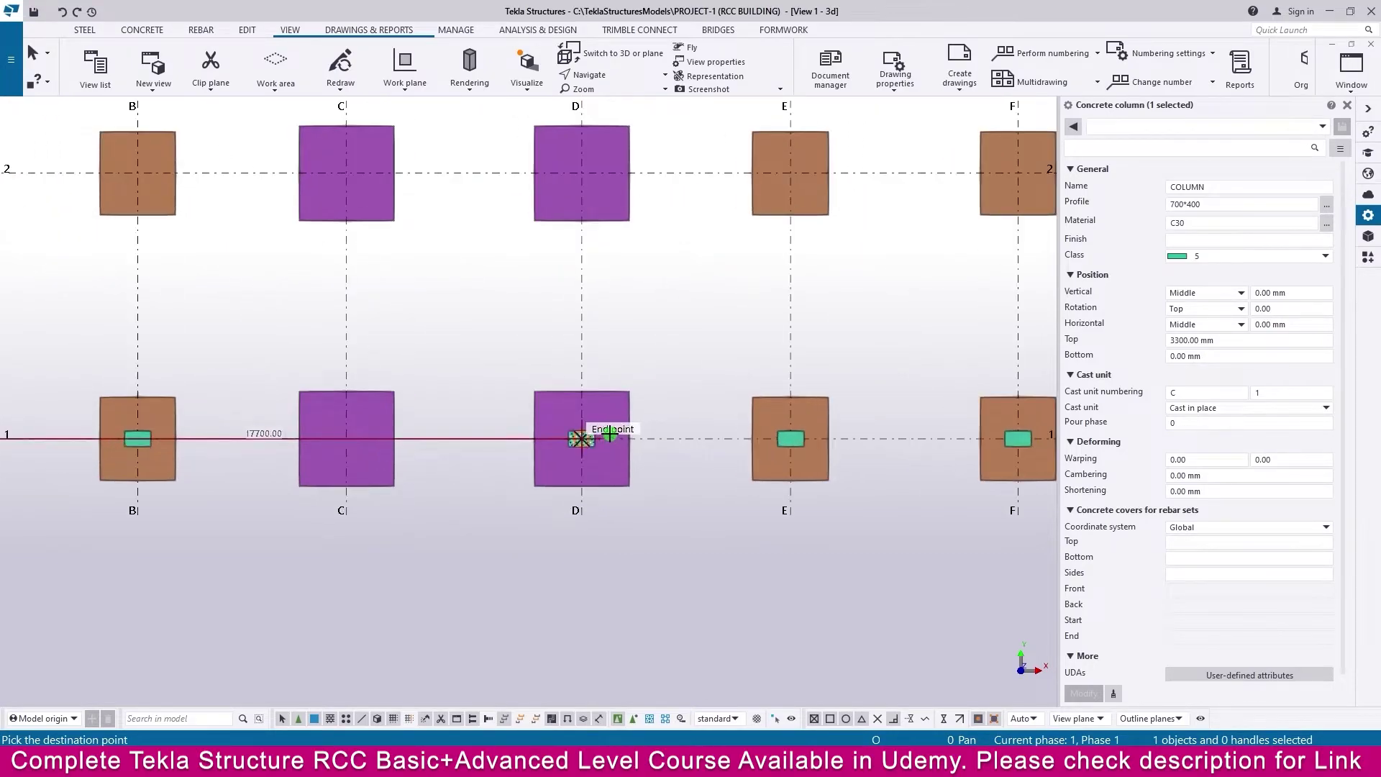
{"action": "scroll", "coordinate": [597, 441], "scroll_direction": "up", "scroll_amount": 1}
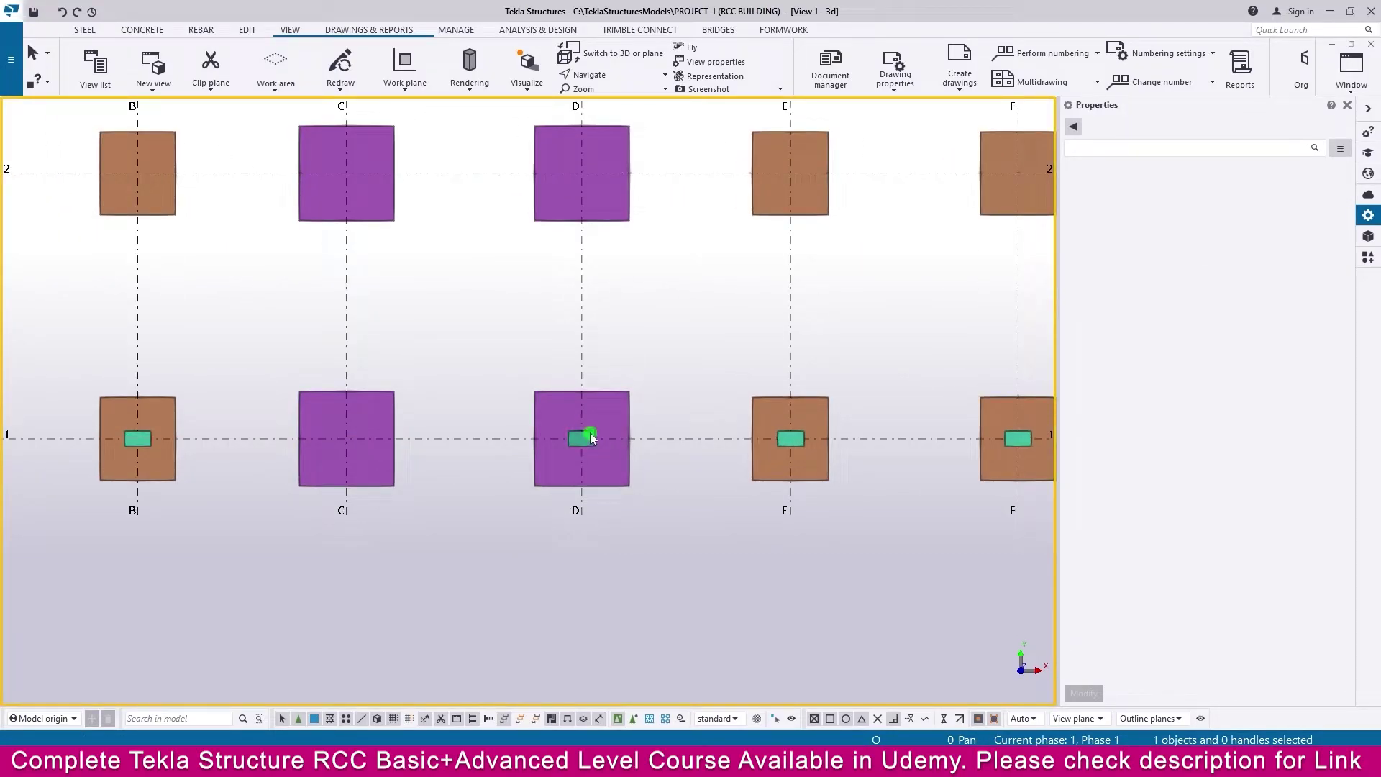
{"action": "left_click", "coordinate": [592, 438]}
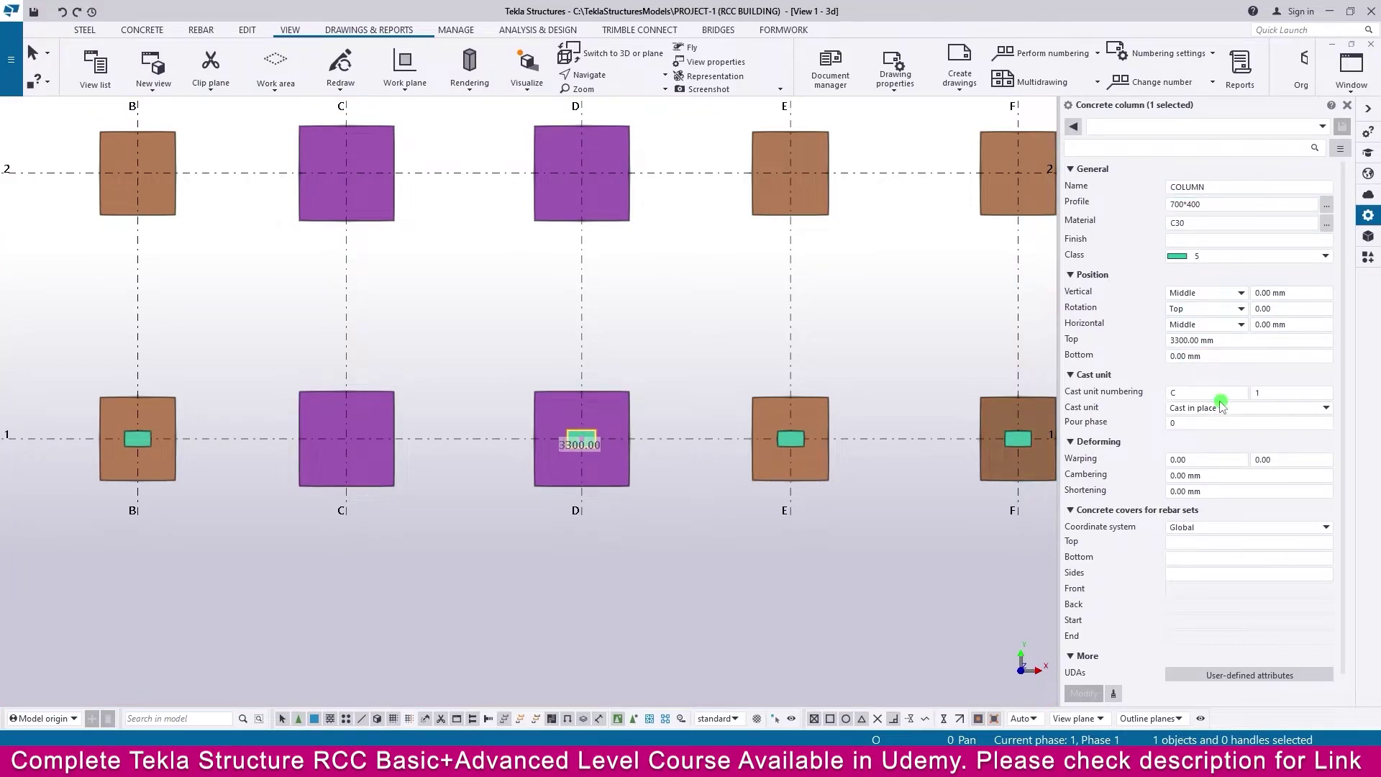
Glance at the foundation plan PDF and return to Tekla.
{"action": "mouse_move", "coordinate": [767, 763]}
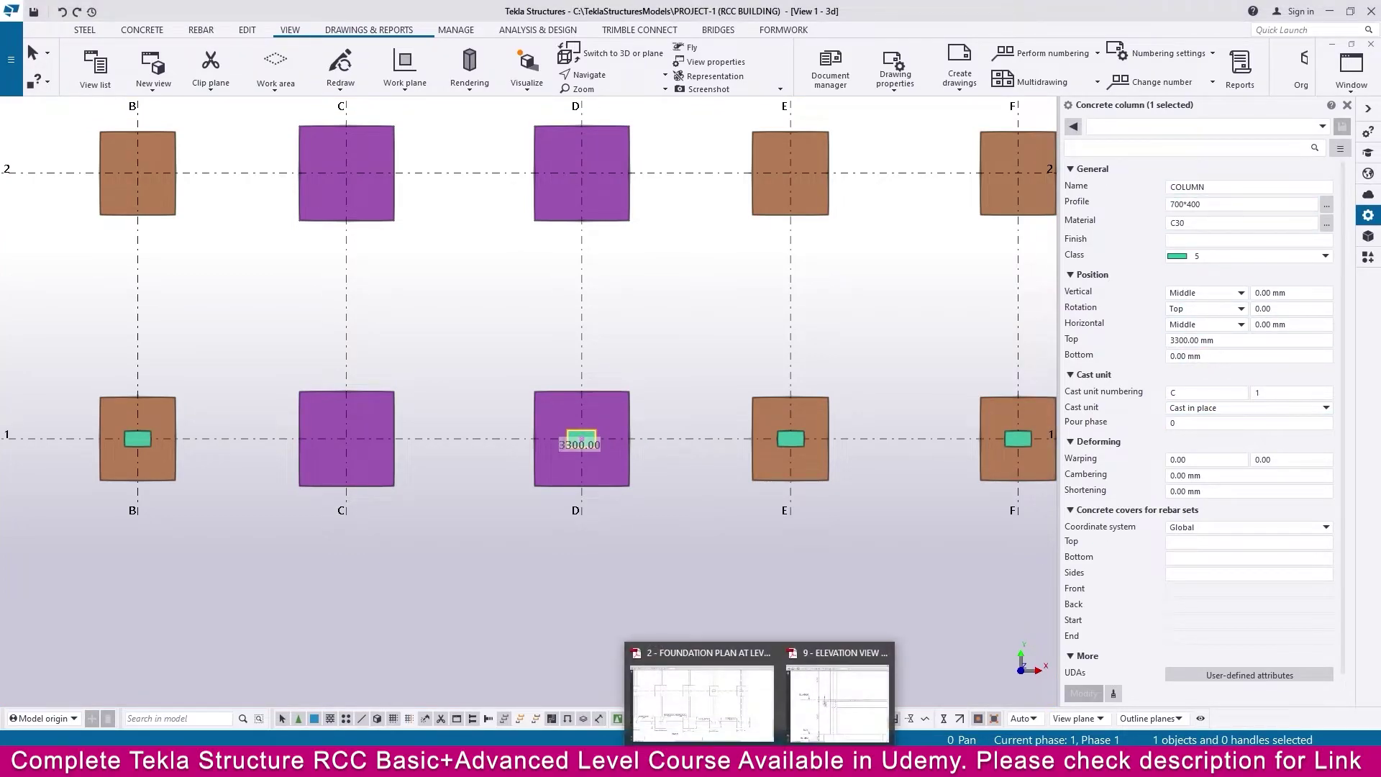
{"action": "left_click", "coordinate": [694, 684]}
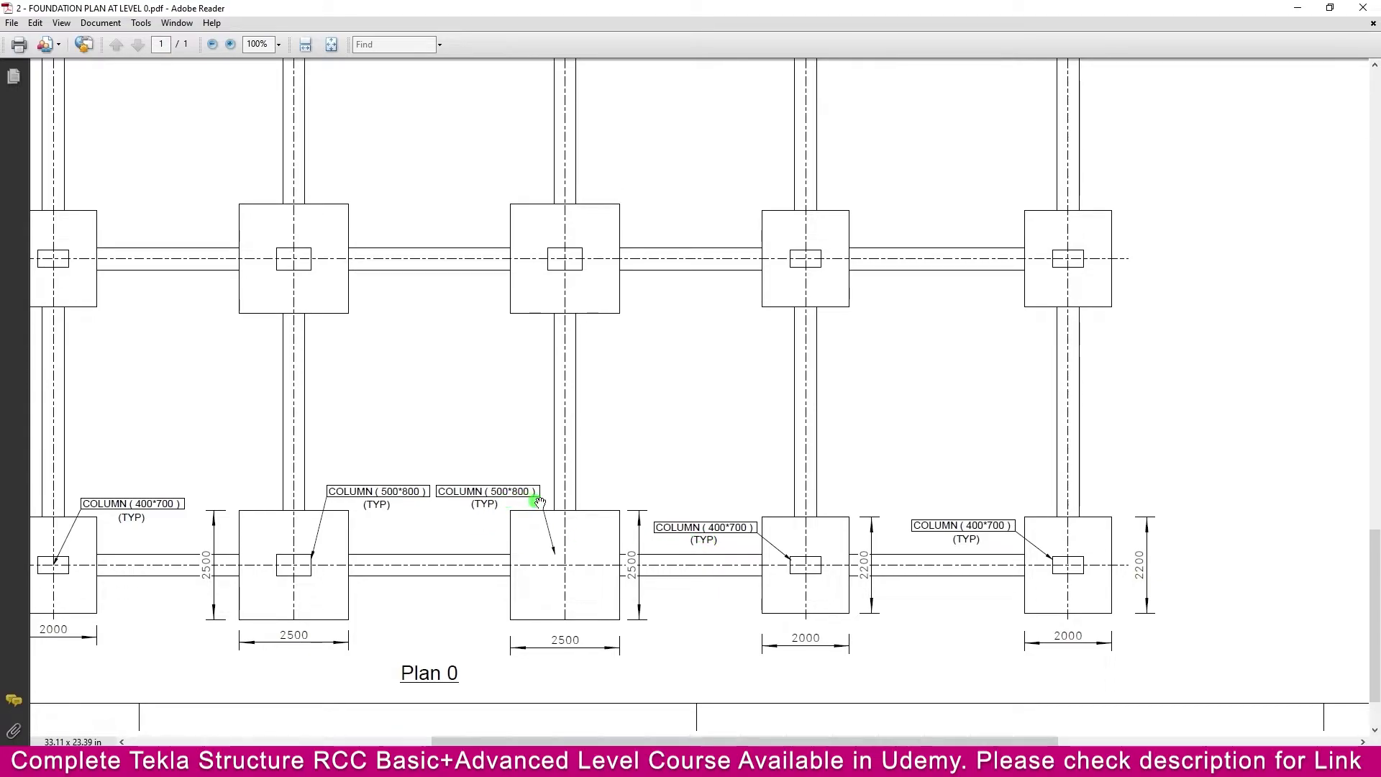
{"action": "left_click", "coordinate": [791, 728]}
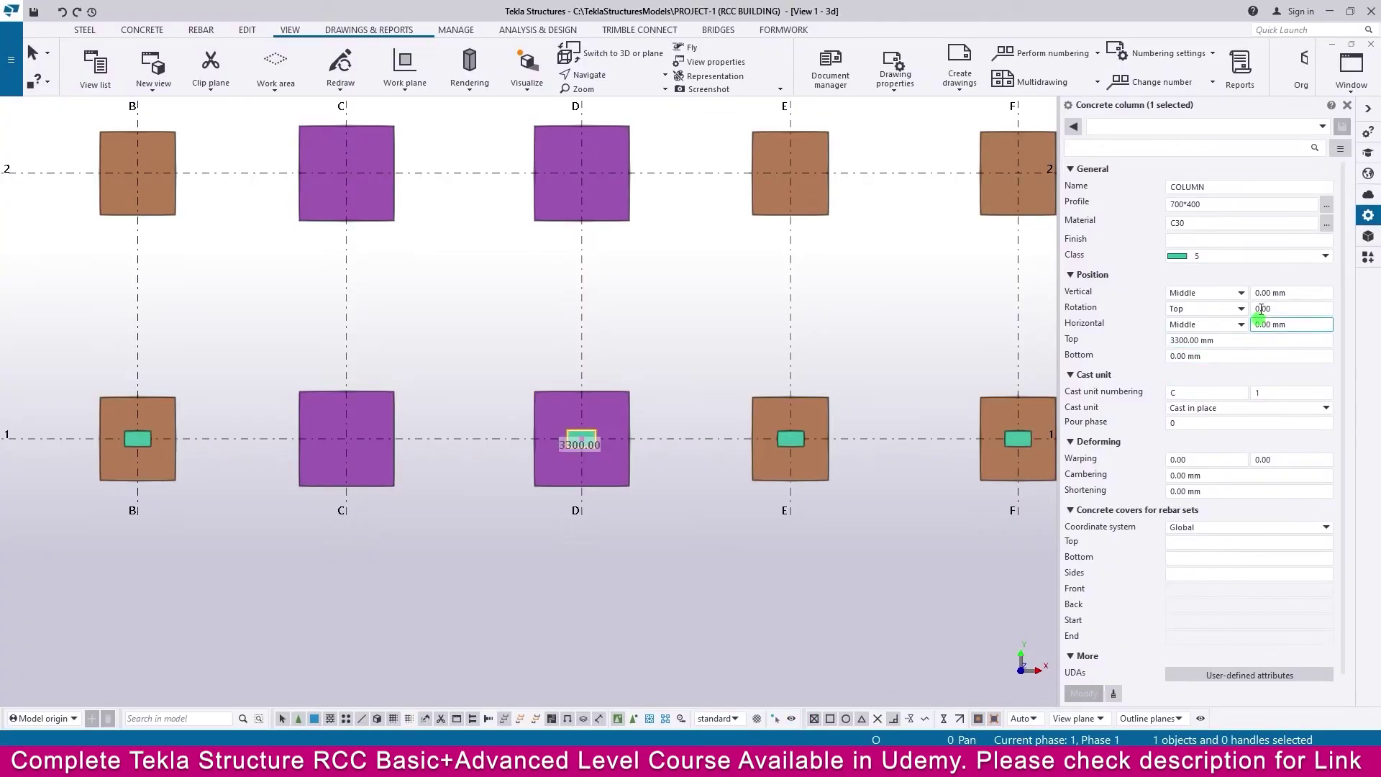
Change the D1 column to an 800*500 profile in class 2, making it red.
{"action": "left_click", "coordinate": [1178, 206]}
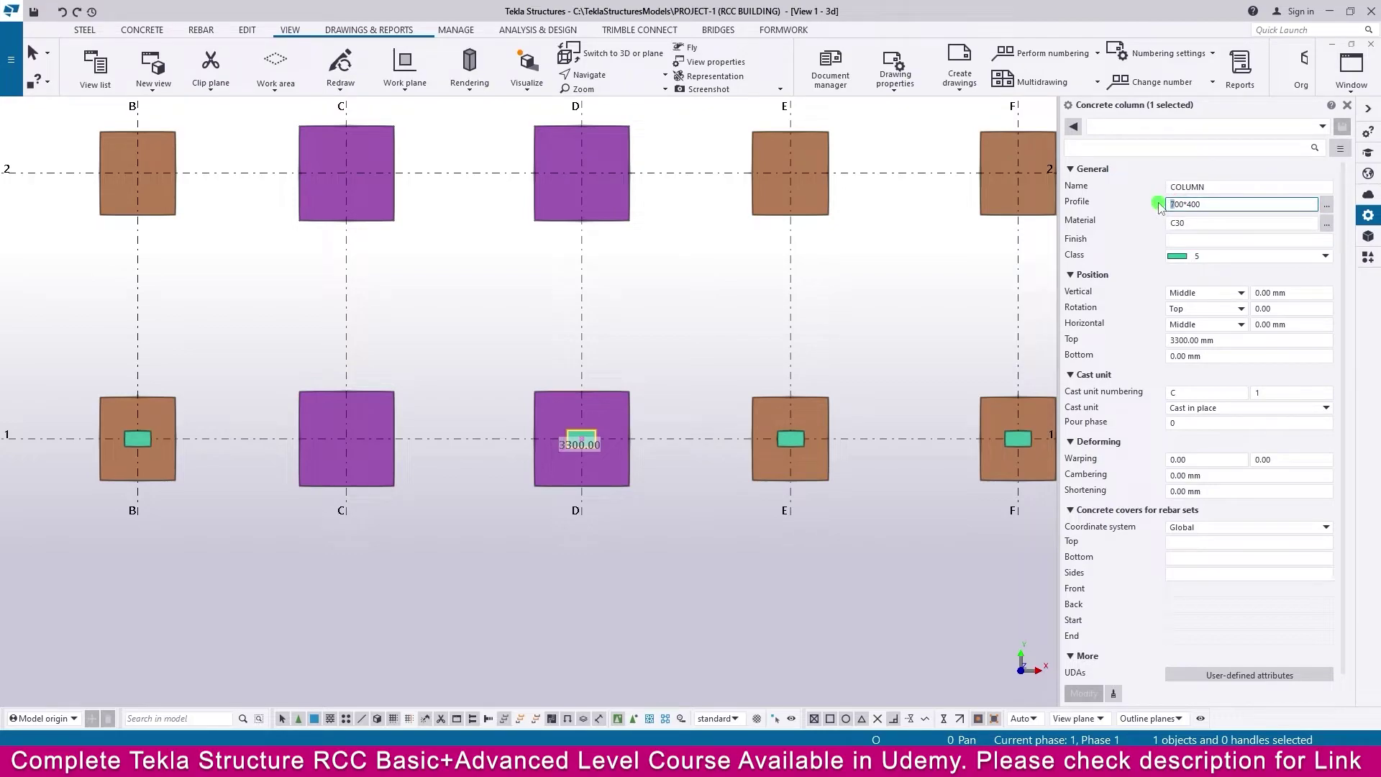
{"action": "type", "text": "8"}
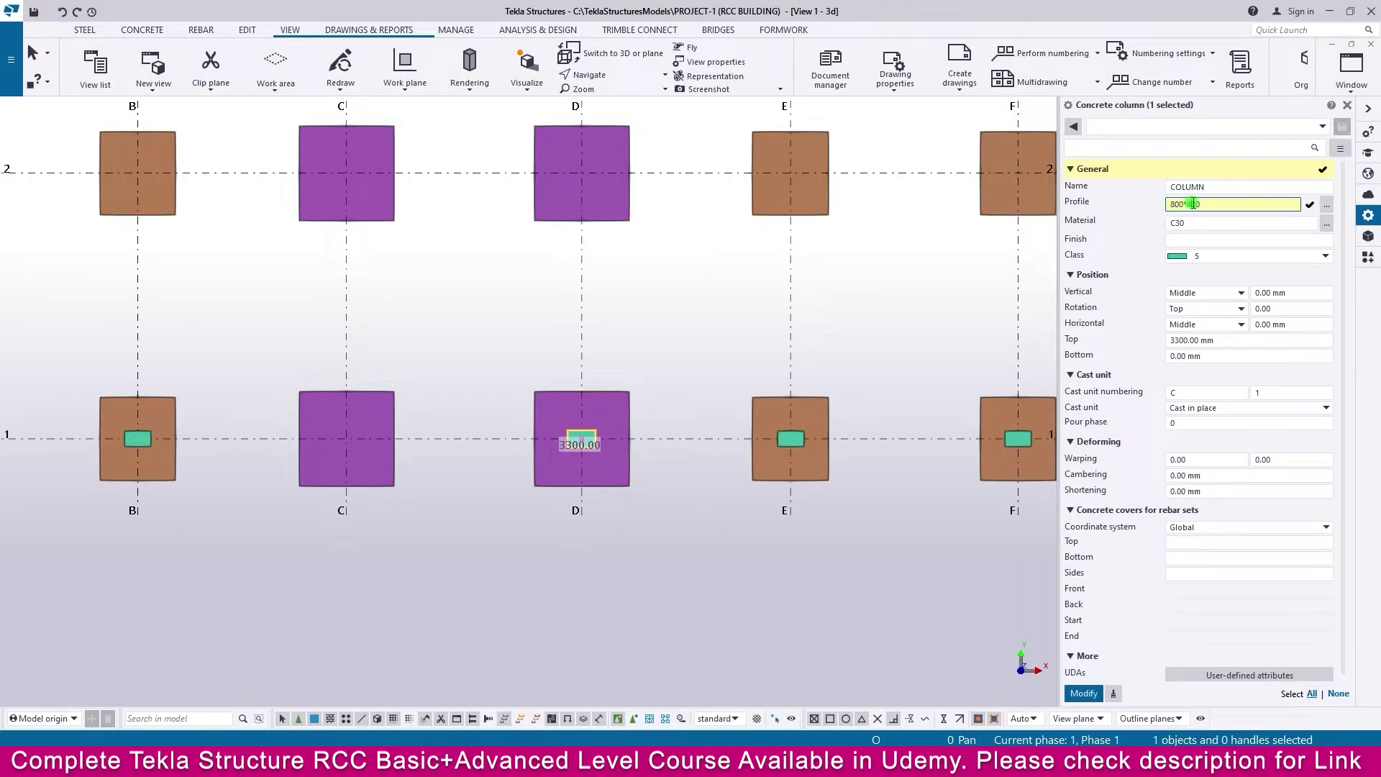
{"action": "left_click", "coordinate": [1250, 242]}
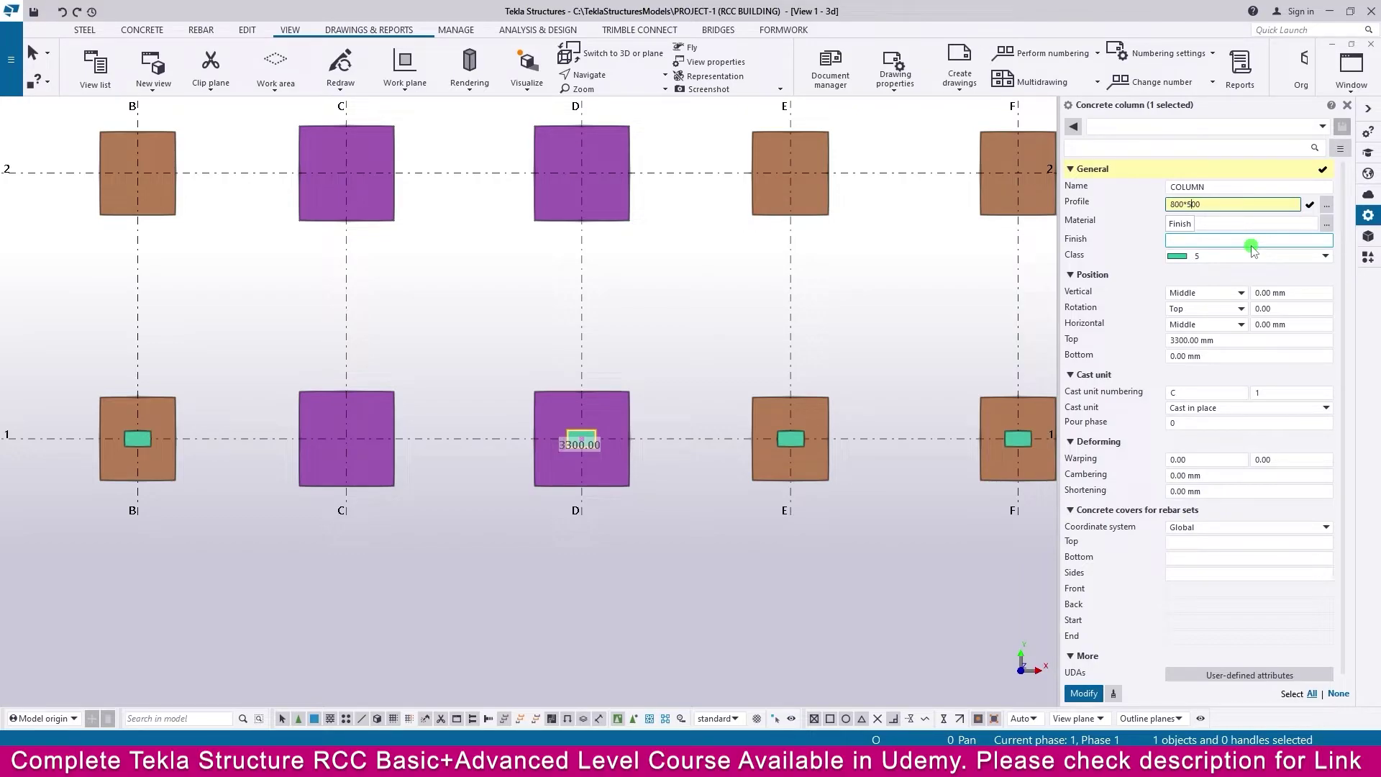
{"action": "key", "text": "Return"}
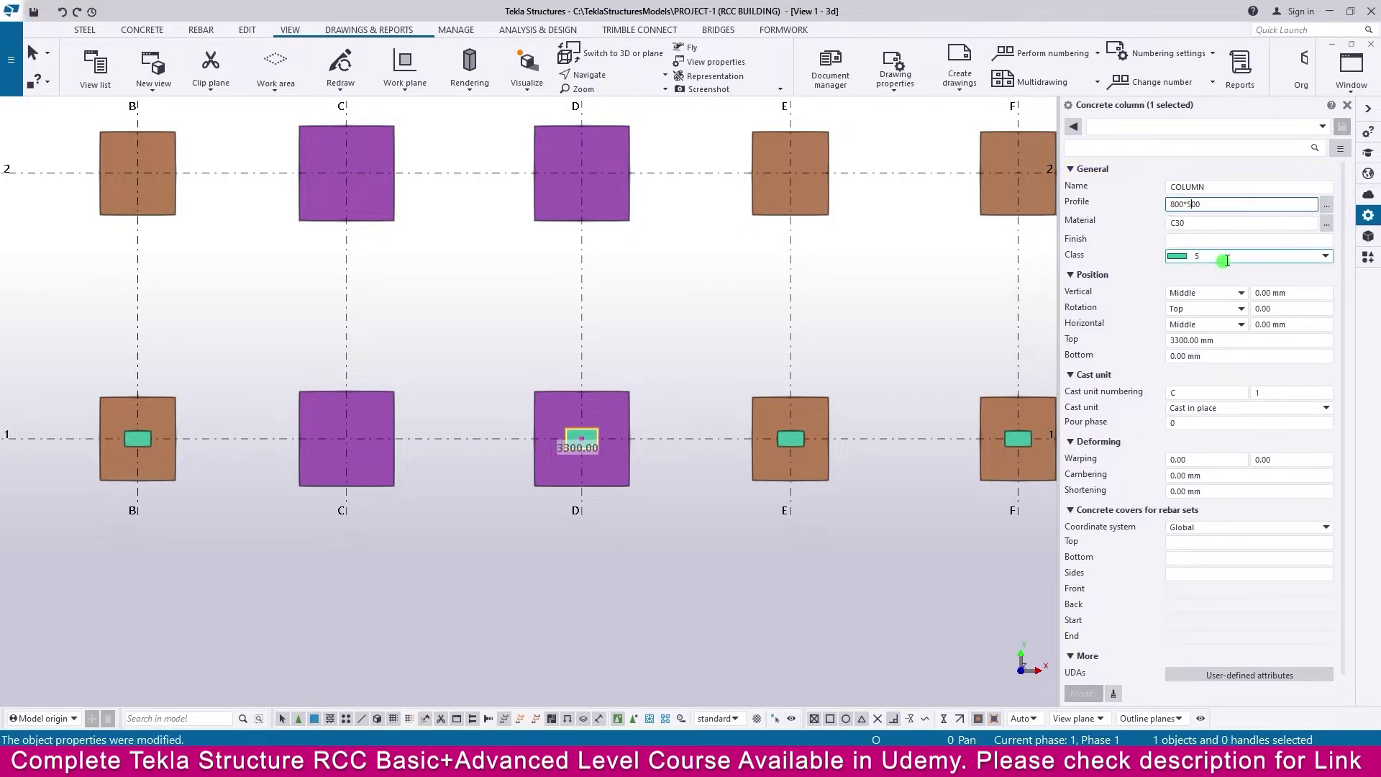
{"action": "left_click", "coordinate": [1231, 256]}
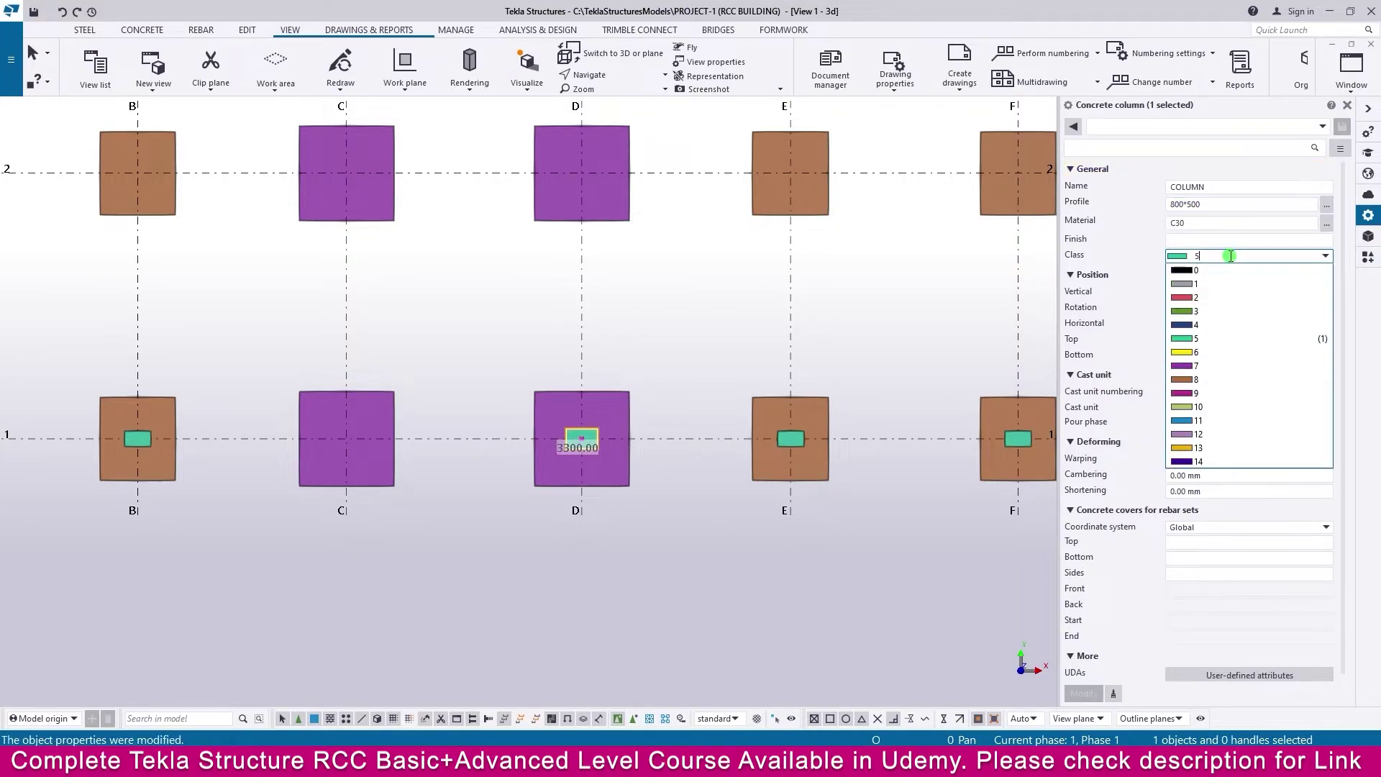
{"action": "left_click", "coordinate": [1199, 299]}
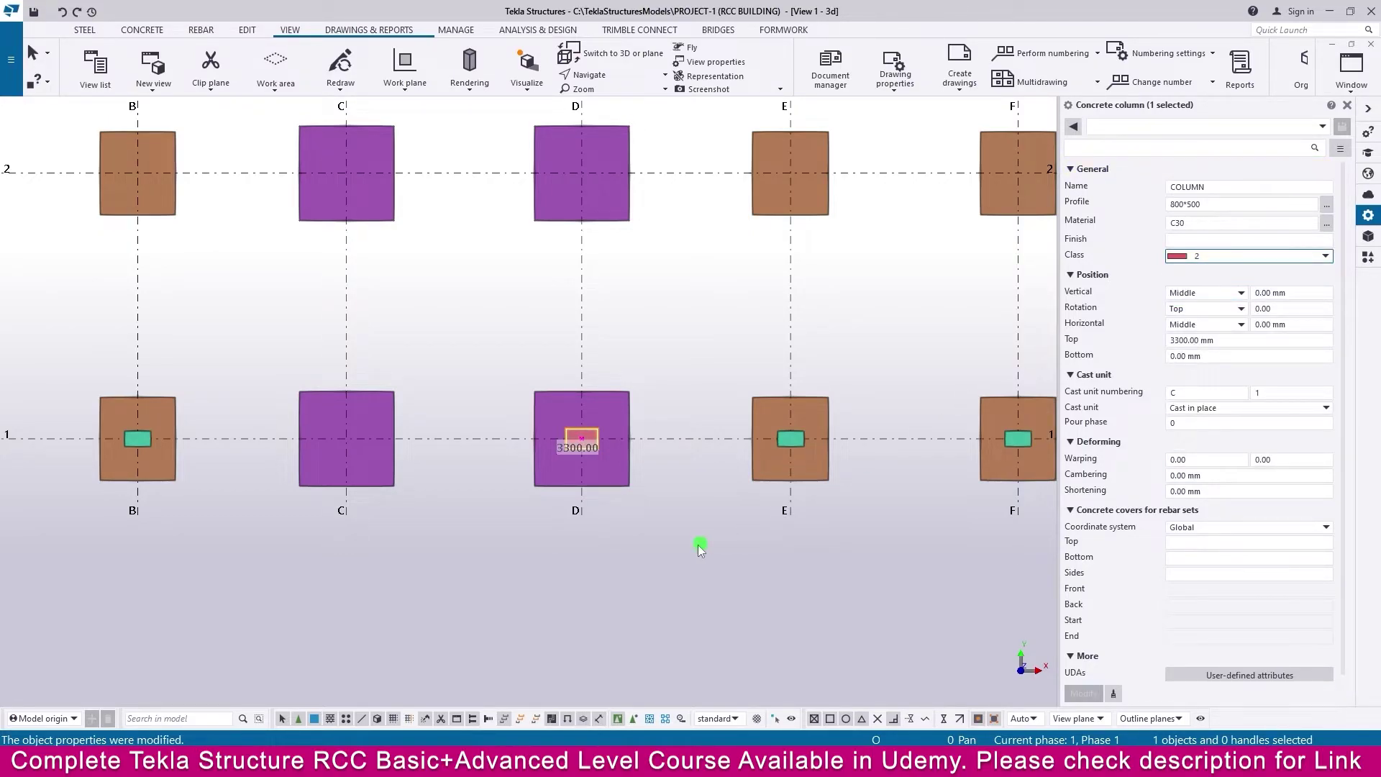
{"action": "left_click", "coordinate": [667, 569]}
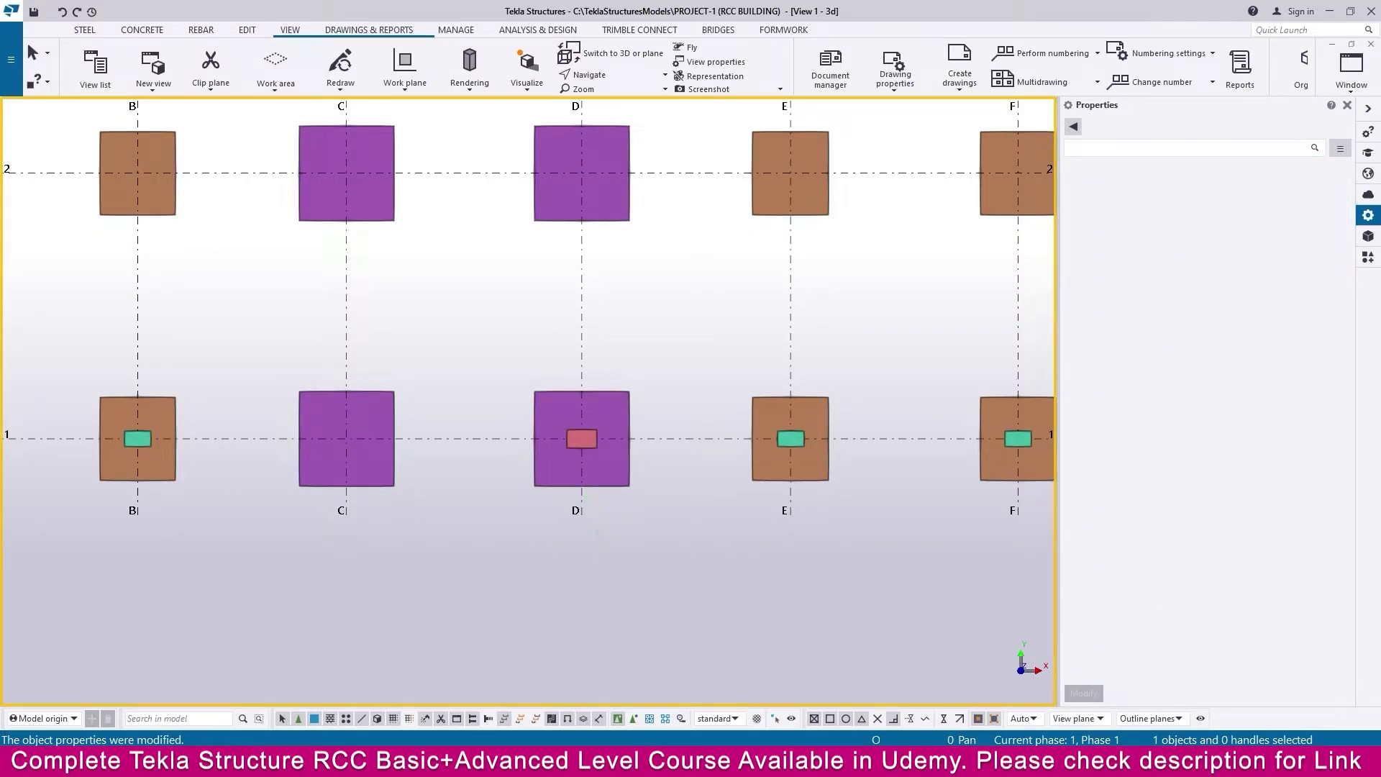
Check the 500*800 column callouts on the foundation plan PDF, then return to Tekla.
{"action": "left_click", "coordinate": [691, 676]}
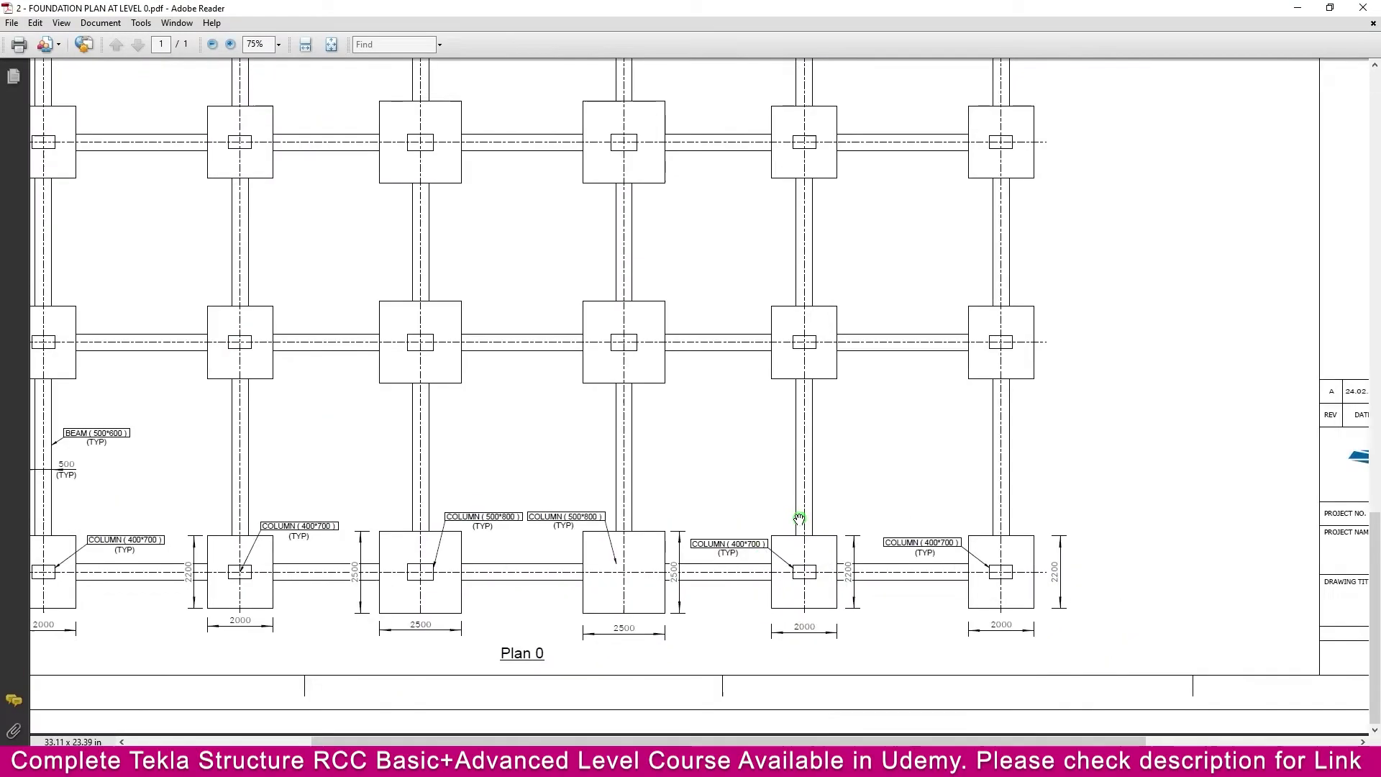
{"action": "scroll", "coordinate": [564, 524], "scroll_direction": "up", "scroll_amount": 3, "text": "ctrl"}
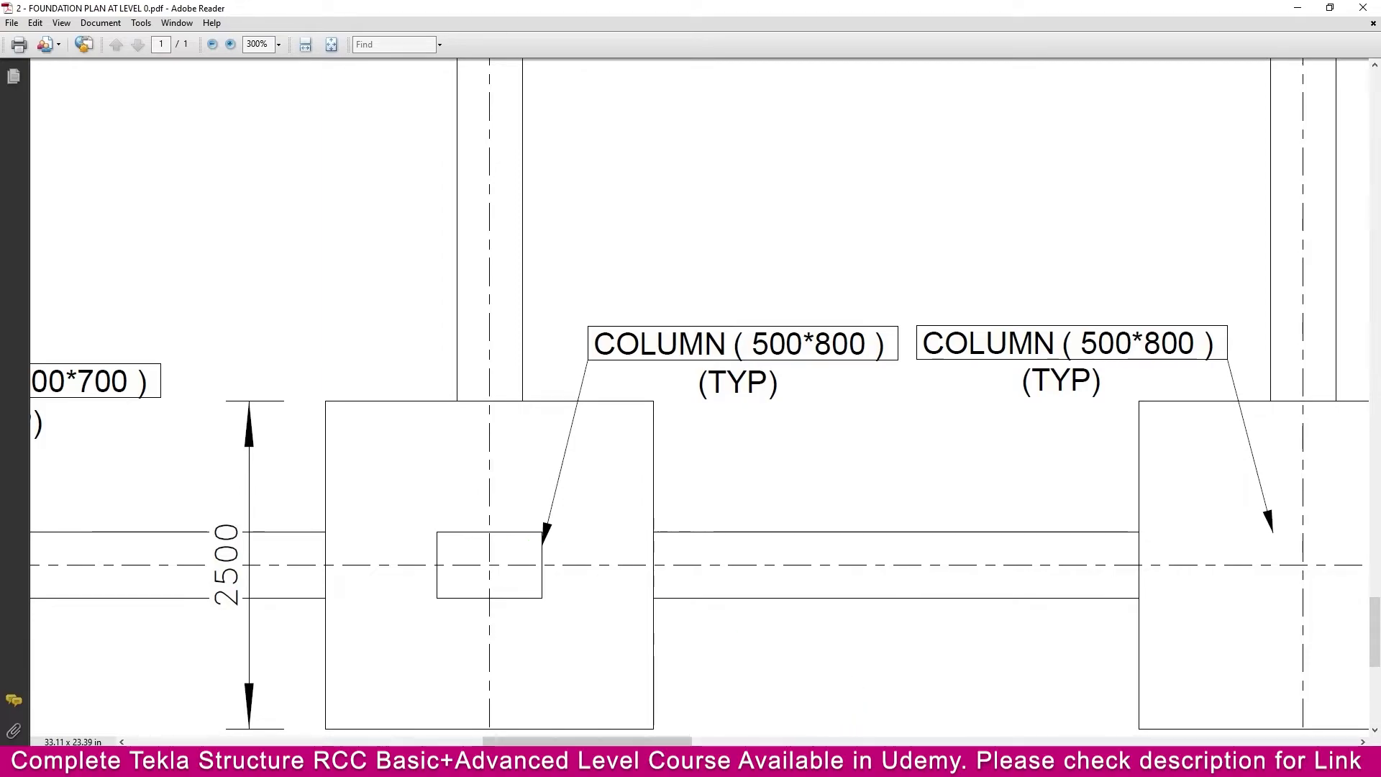
{"action": "left_click", "coordinate": [856, 763]}
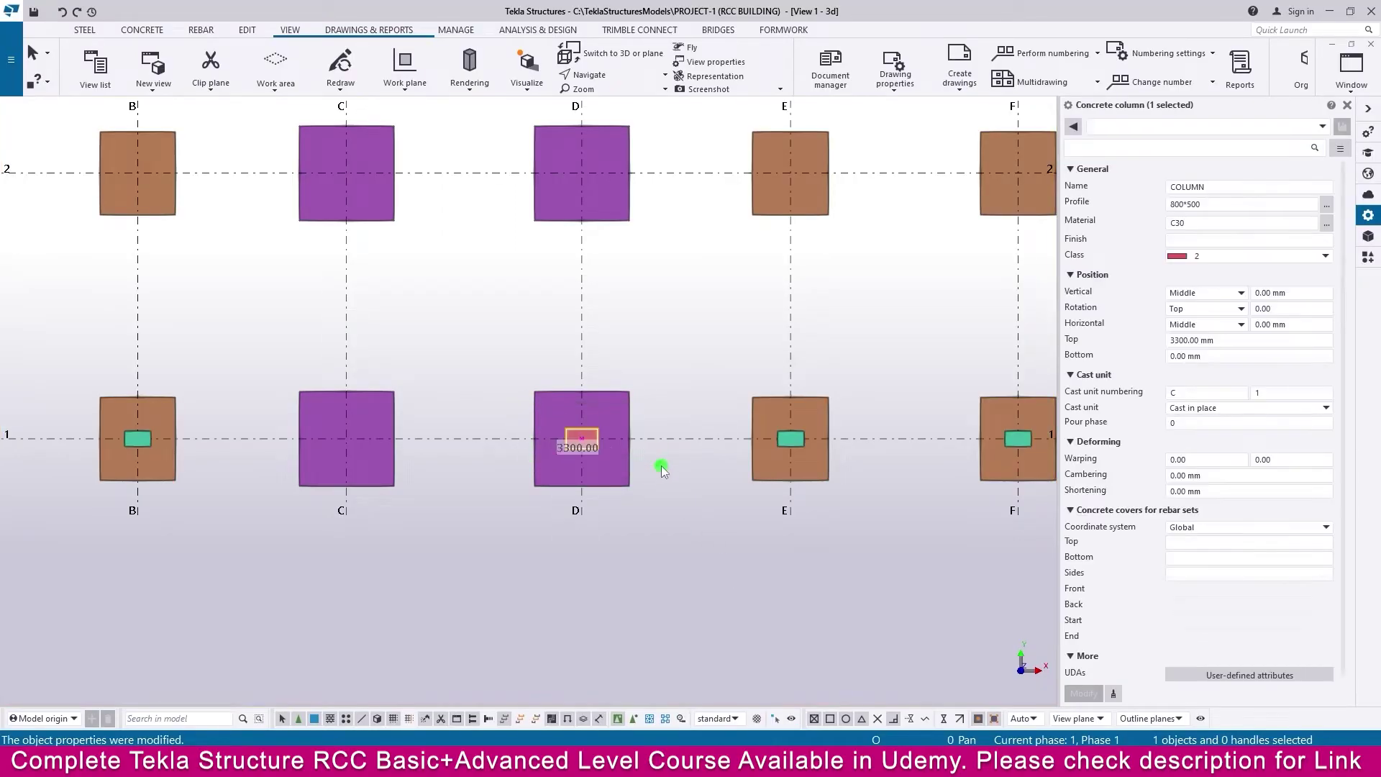
Copy the red 800*500 D1 column onto footing C1.
{"action": "right_click", "coordinate": [666, 372]}
{"action": "left_click", "coordinate": [715, 376]}
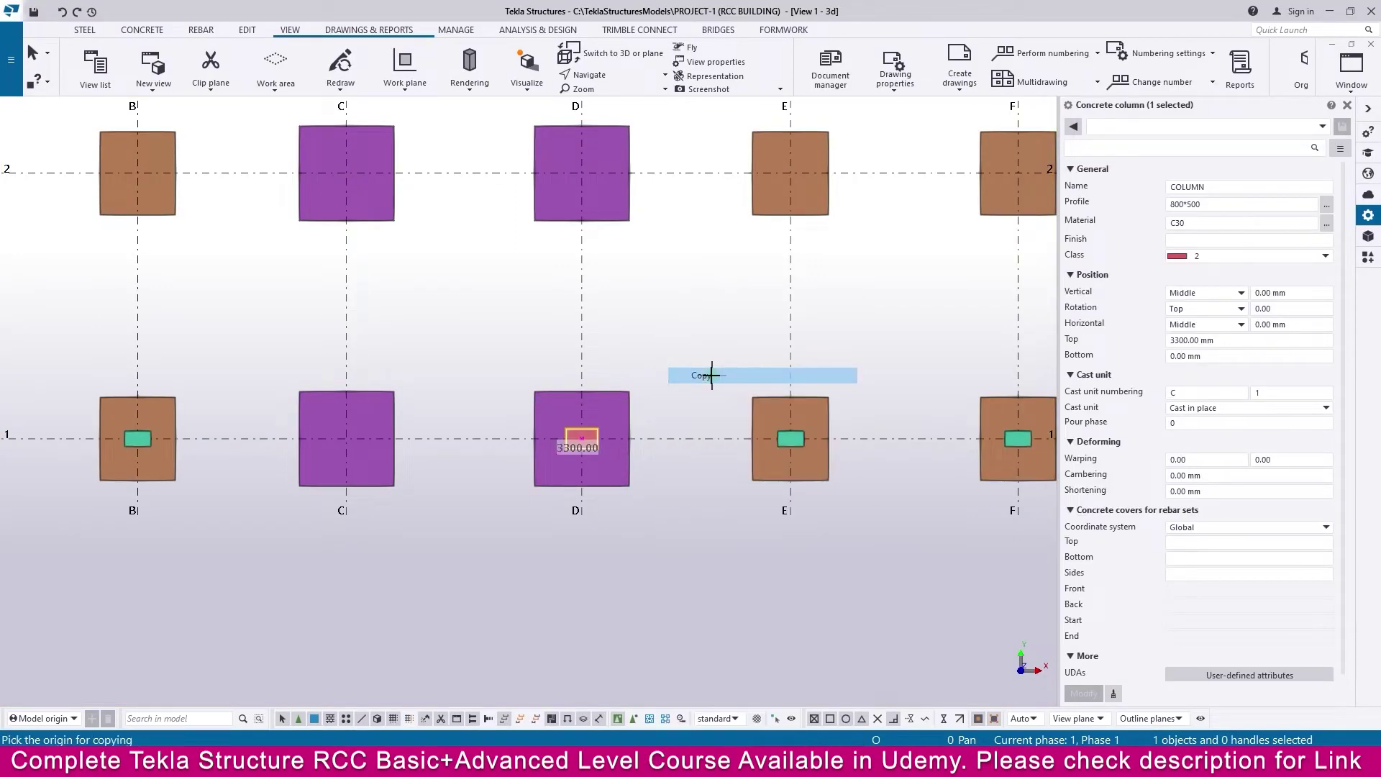
{"action": "left_click", "coordinate": [581, 436]}
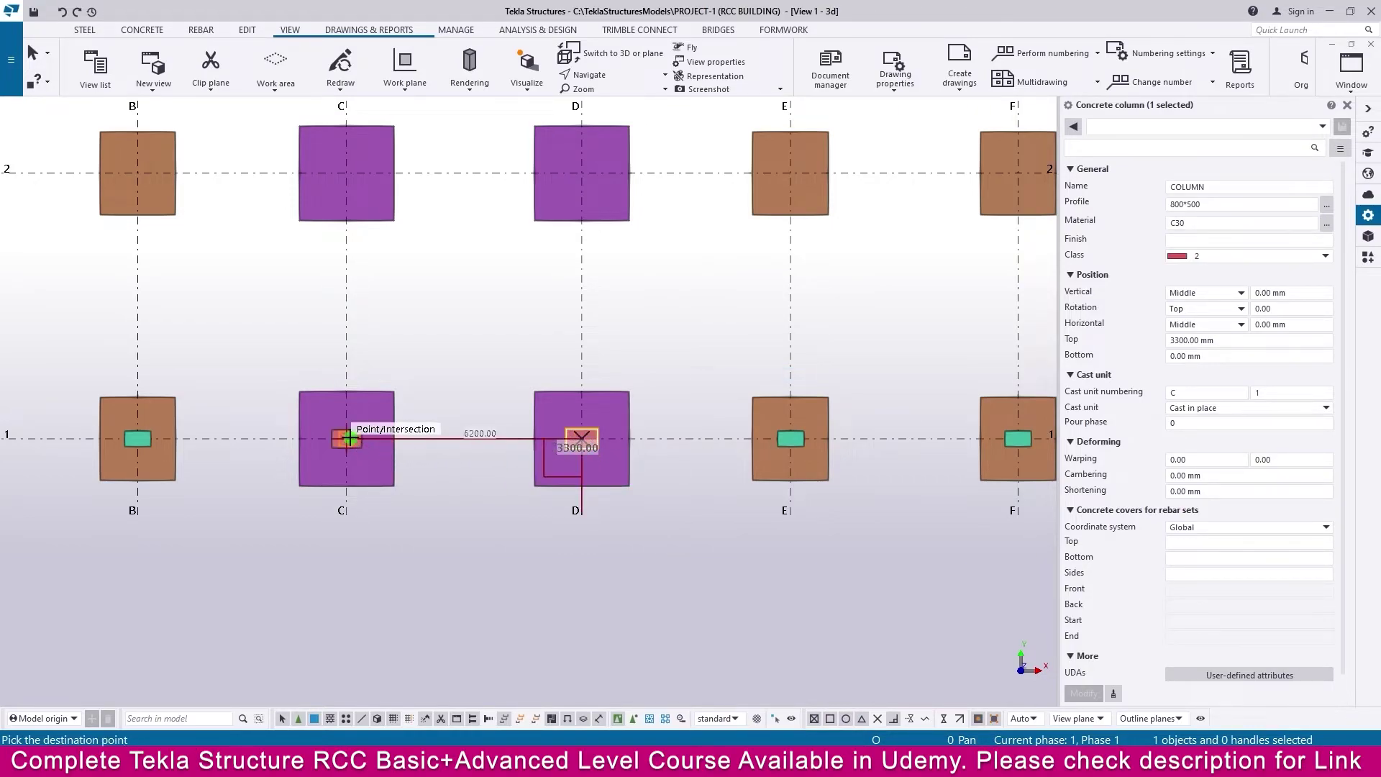
{"action": "left_click", "coordinate": [347, 436]}
{"action": "scroll", "coordinate": [478, 484], "scroll_direction": "down", "scroll_amount": 3}
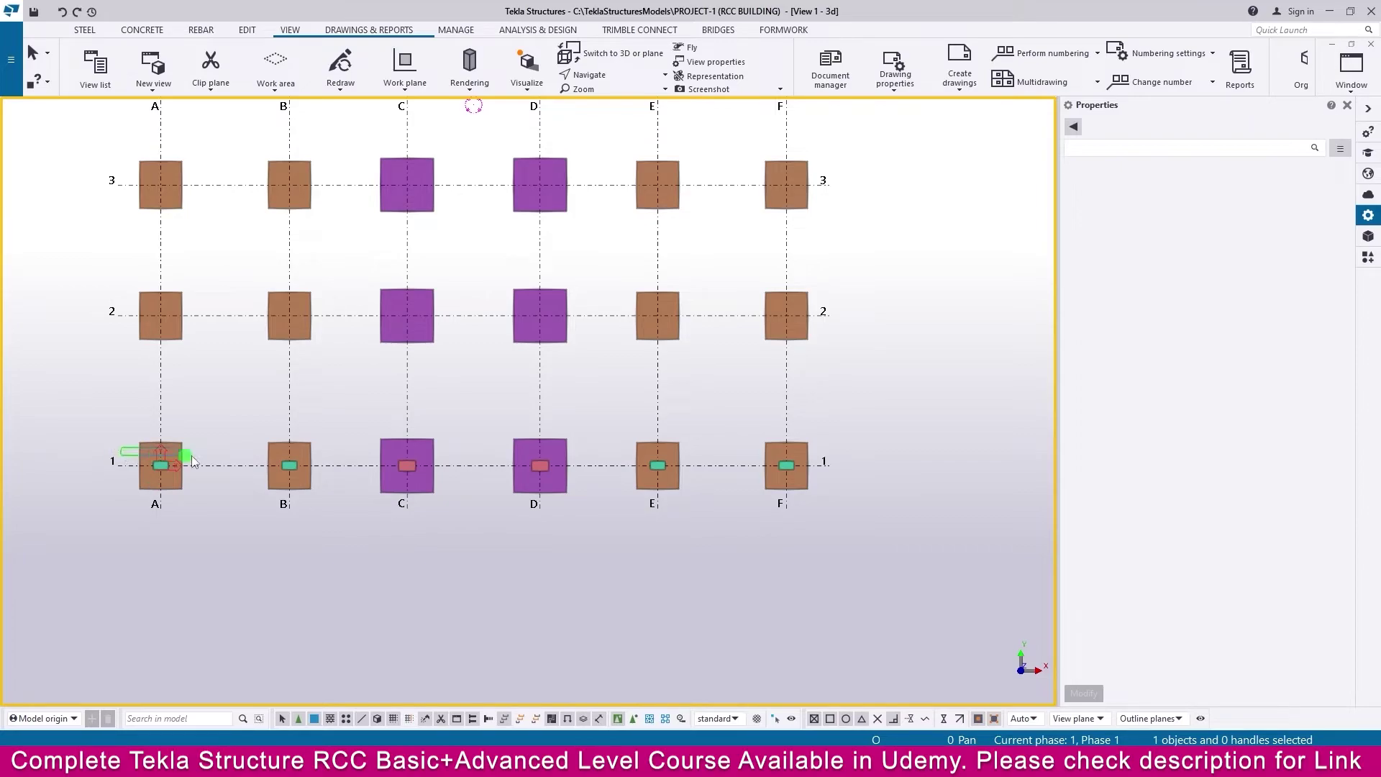
Select the six grid-1 columns and copy them, using a base point on grid 1.
{"action": "left_click_drag", "start_coordinate": [193, 461], "coordinate": [860, 482]}
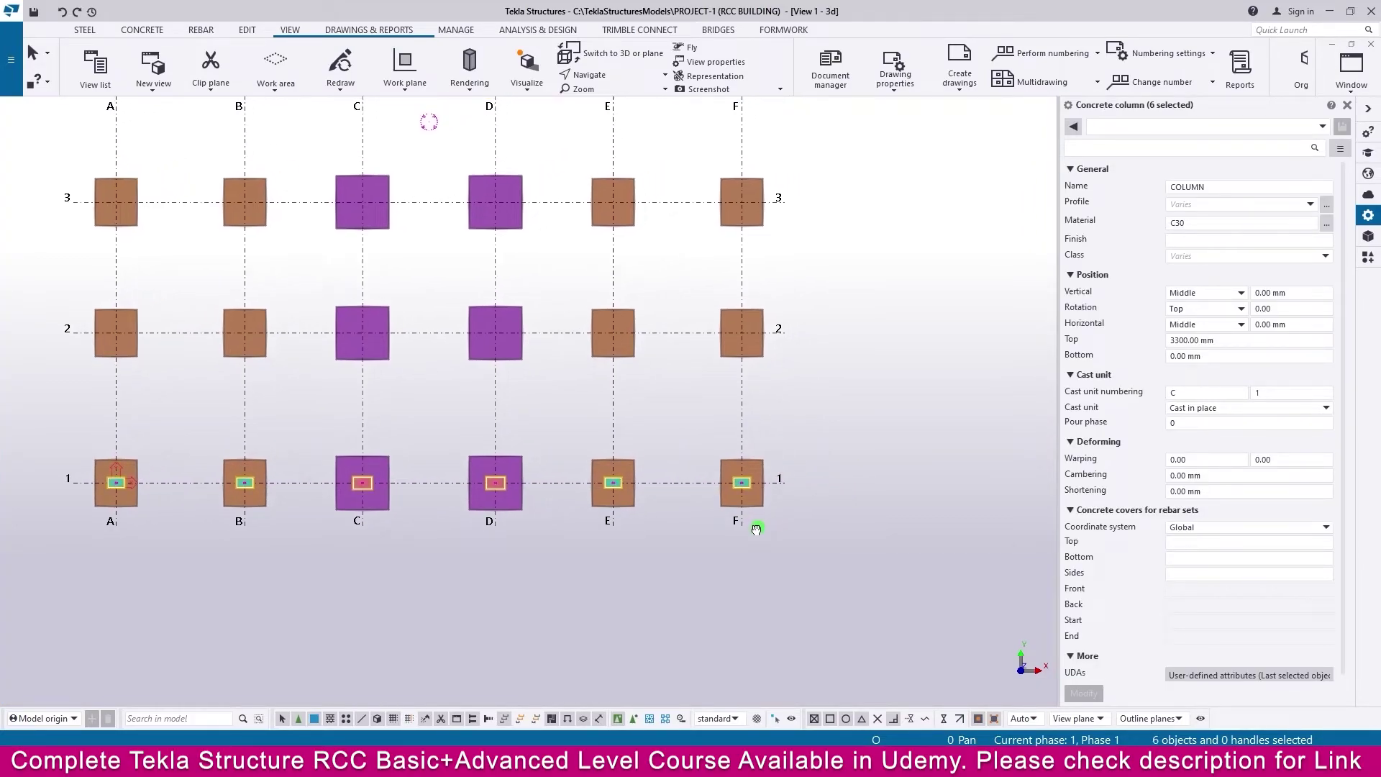
{"action": "right_click", "coordinate": [790, 453]}
{"action": "left_click", "coordinate": [834, 138]}
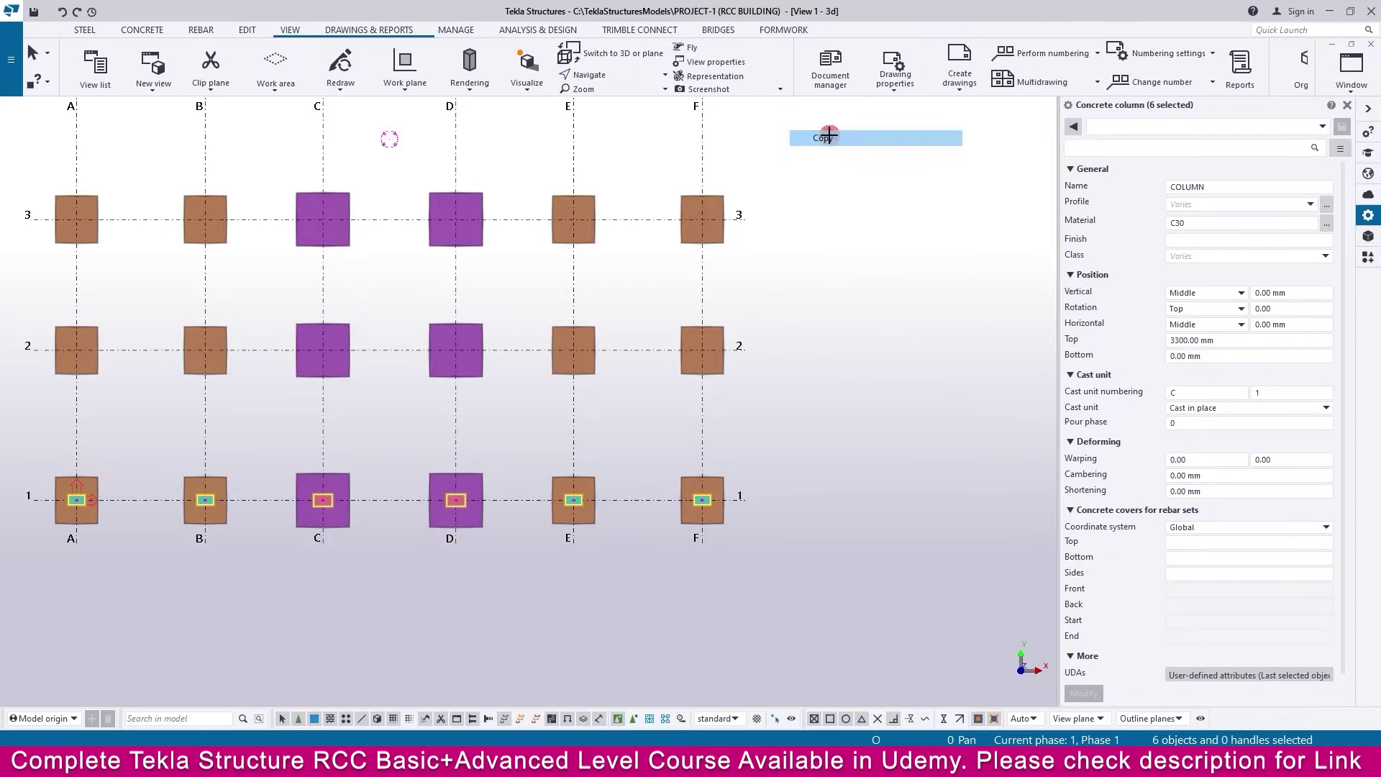
{"action": "scroll", "coordinate": [770, 492], "scroll_direction": "up", "scroll_amount": 4}
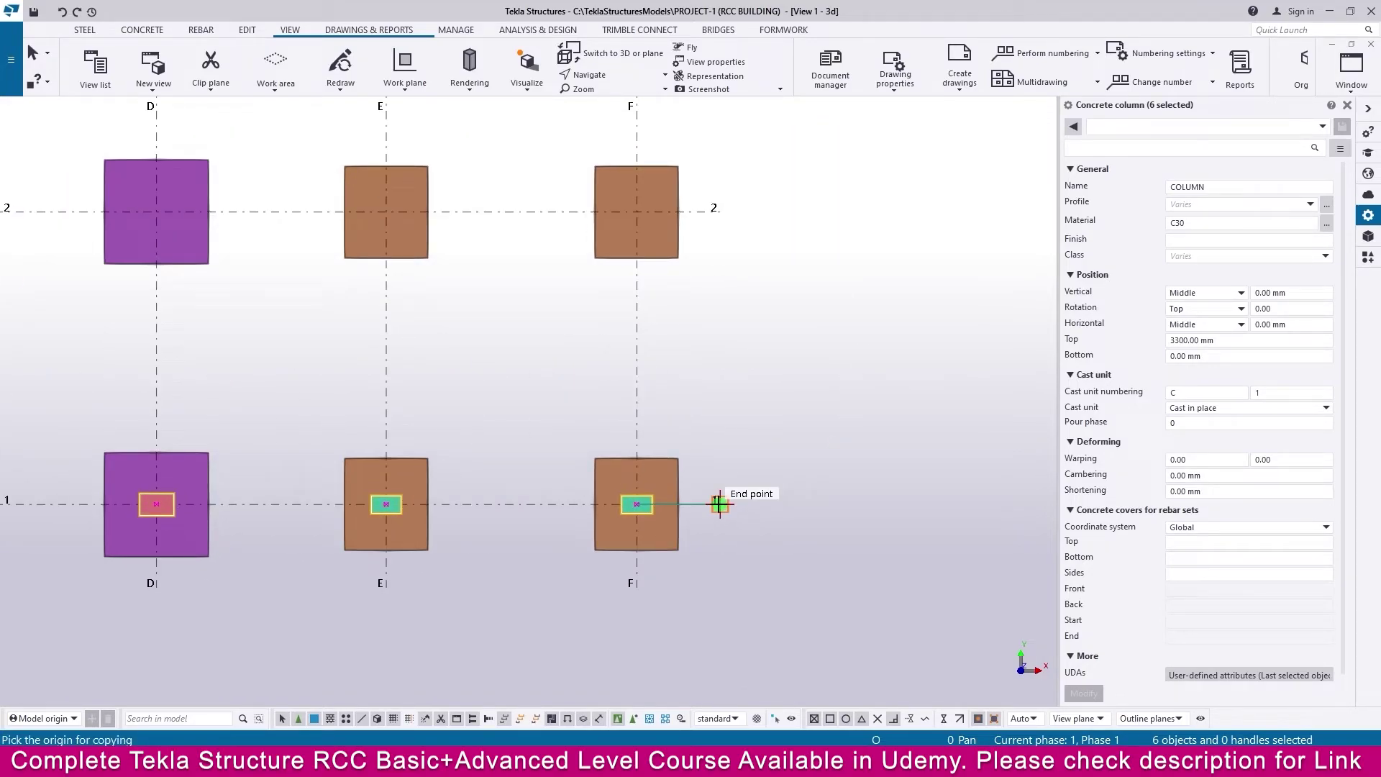
{"action": "left_click", "coordinate": [721, 504]}
Place copies of the column row onto the footings of grids 2 through 6.
{"action": "scroll", "coordinate": [756, 574], "scroll_direction": "up", "scroll_amount": 3}
{"action": "scroll", "coordinate": [660, 417], "scroll_direction": "up", "scroll_amount": 2}
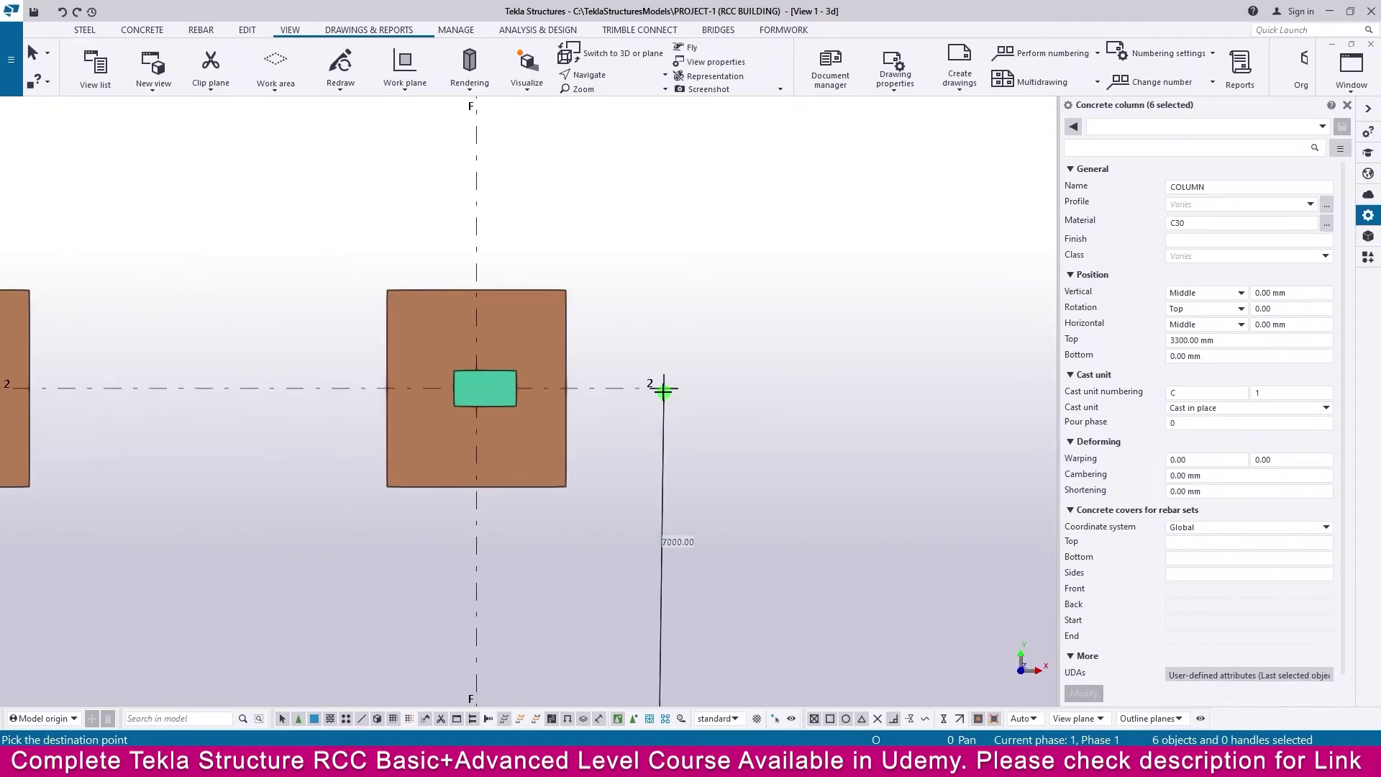
{"action": "scroll", "coordinate": [720, 462], "scroll_direction": "down", "scroll_amount": 2}
{"action": "scroll", "coordinate": [721, 462], "scroll_direction": "down", "scroll_amount": 1}
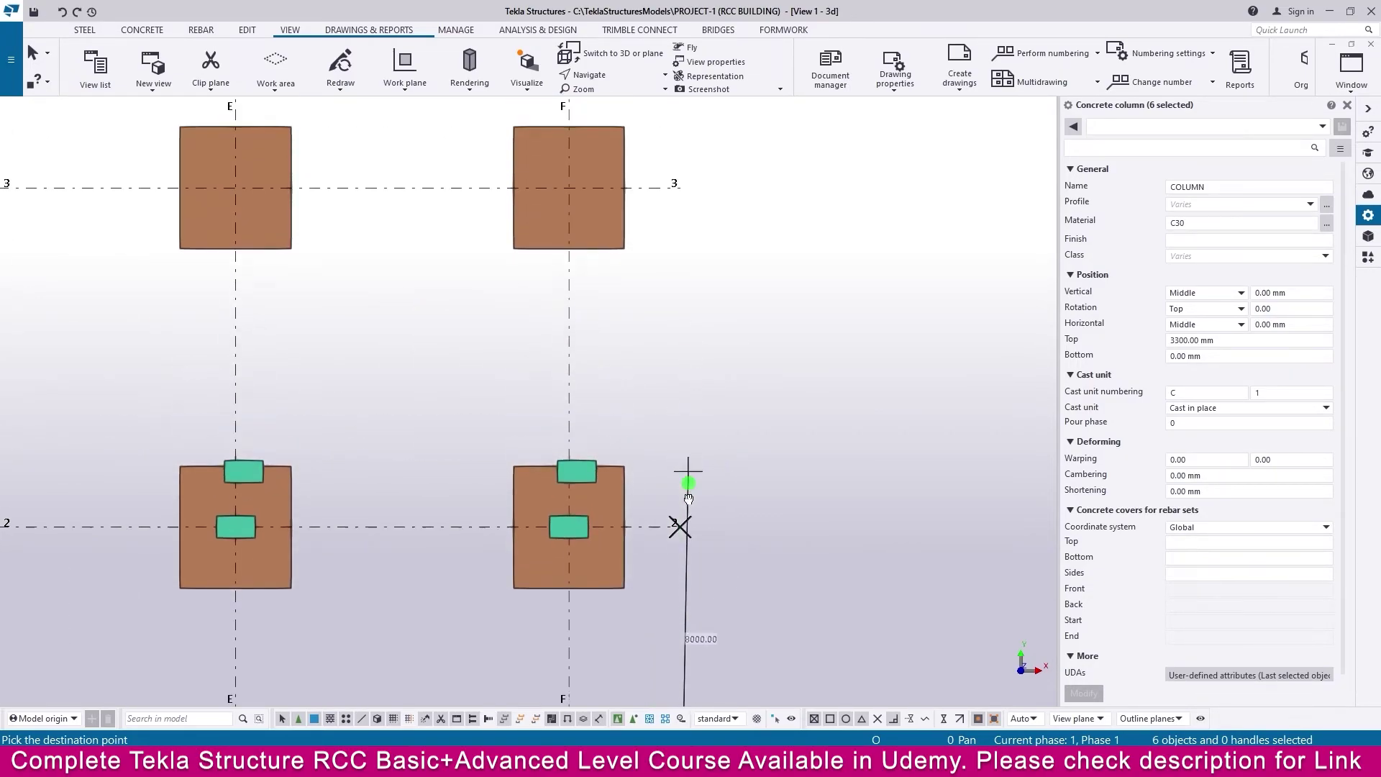
{"action": "middle_click_drag", "start_coordinate": [682, 225], "coordinate": [666, 469]}
{"action": "scroll", "coordinate": [703, 370], "scroll_direction": "down", "scroll_amount": 2}
{"action": "scroll", "coordinate": [674, 357], "scroll_direction": "up", "scroll_amount": 2}
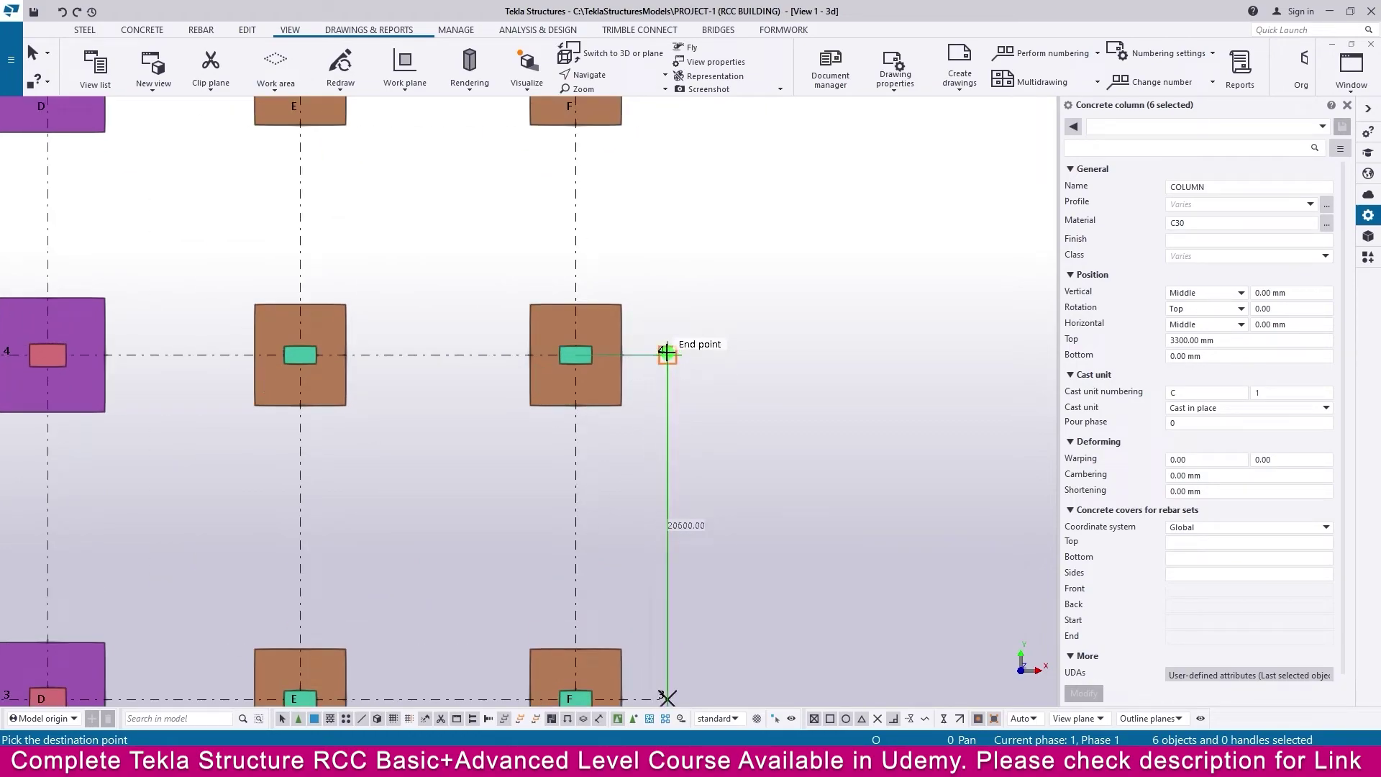
{"action": "scroll", "coordinate": [665, 354], "scroll_direction": "down", "scroll_amount": 2}
{"action": "middle_click_drag", "start_coordinate": [675, 386], "coordinate": [632, 641]}
{"action": "scroll", "coordinate": [633, 446], "scroll_direction": "up", "scroll_amount": 2}
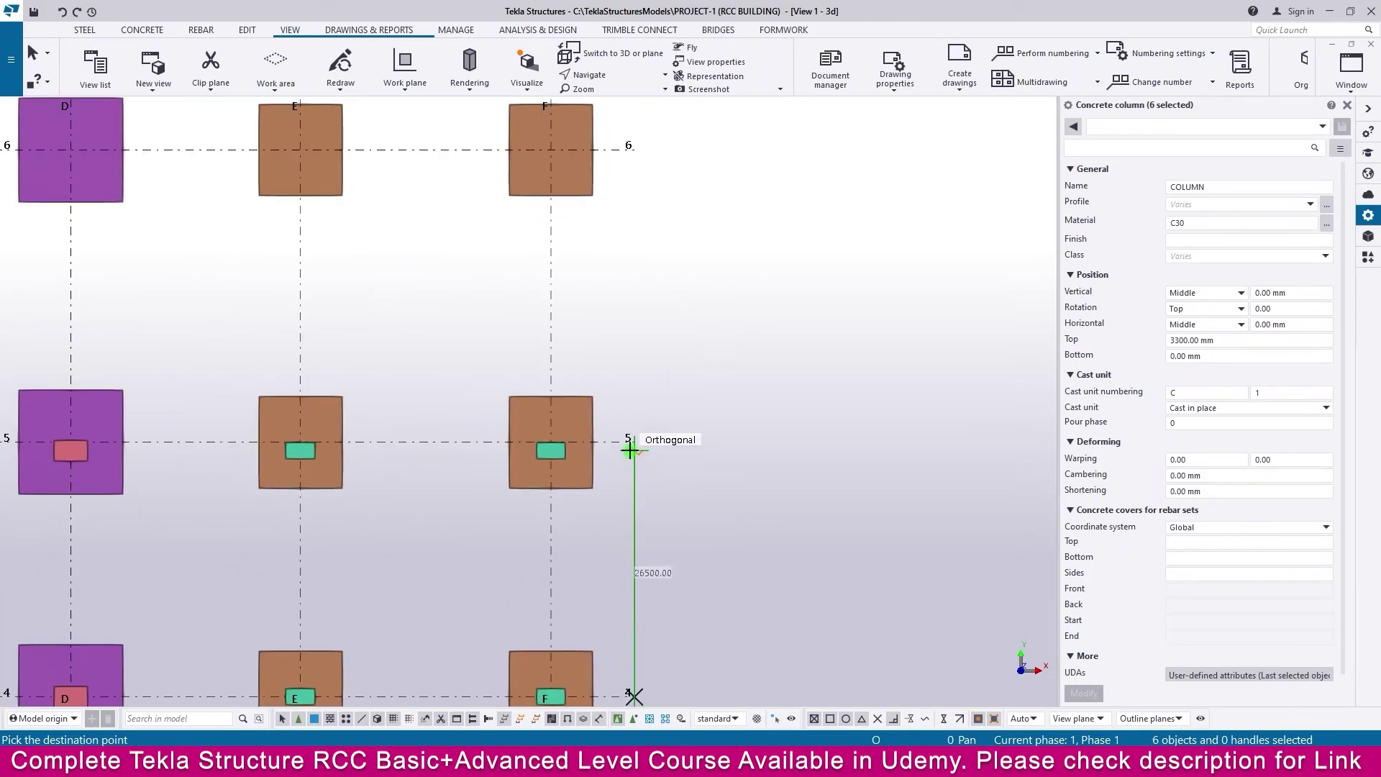
{"action": "middle_click_drag", "start_coordinate": [654, 259], "coordinate": [636, 404]}
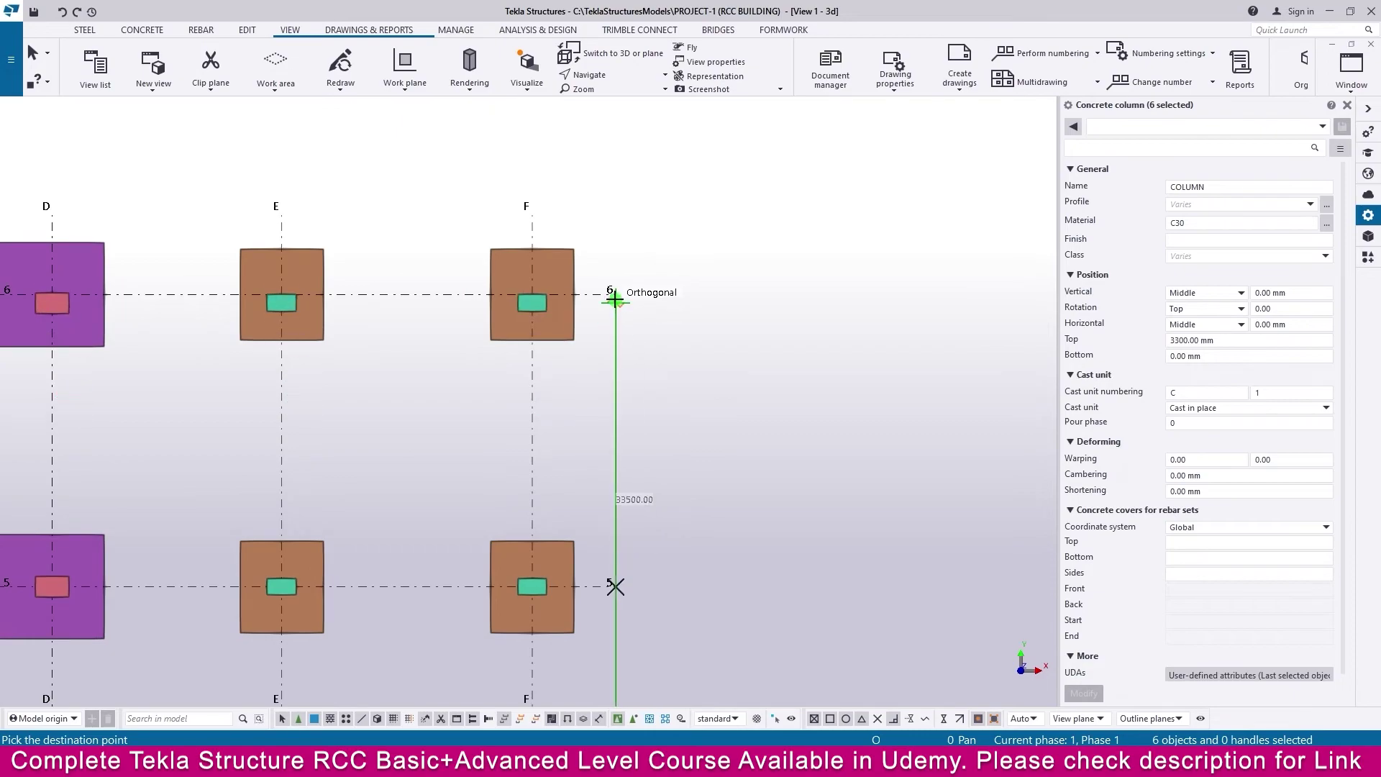
{"action": "scroll", "coordinate": [726, 352], "scroll_direction": "down", "scroll_amount": 4}
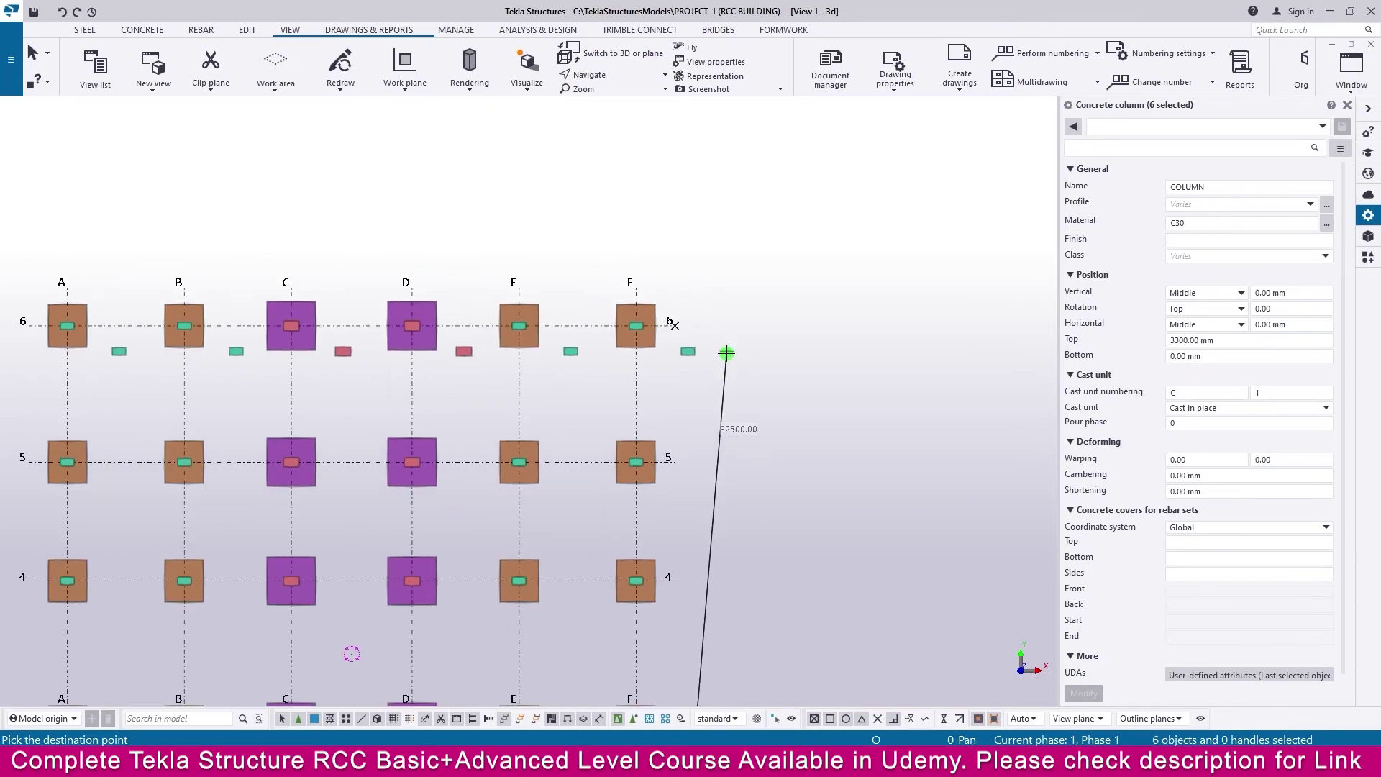
{"action": "left_click", "coordinate": [726, 352]}
{"action": "middle_click_drag", "start_coordinate": [651, 391], "coordinate": [713, 358]}
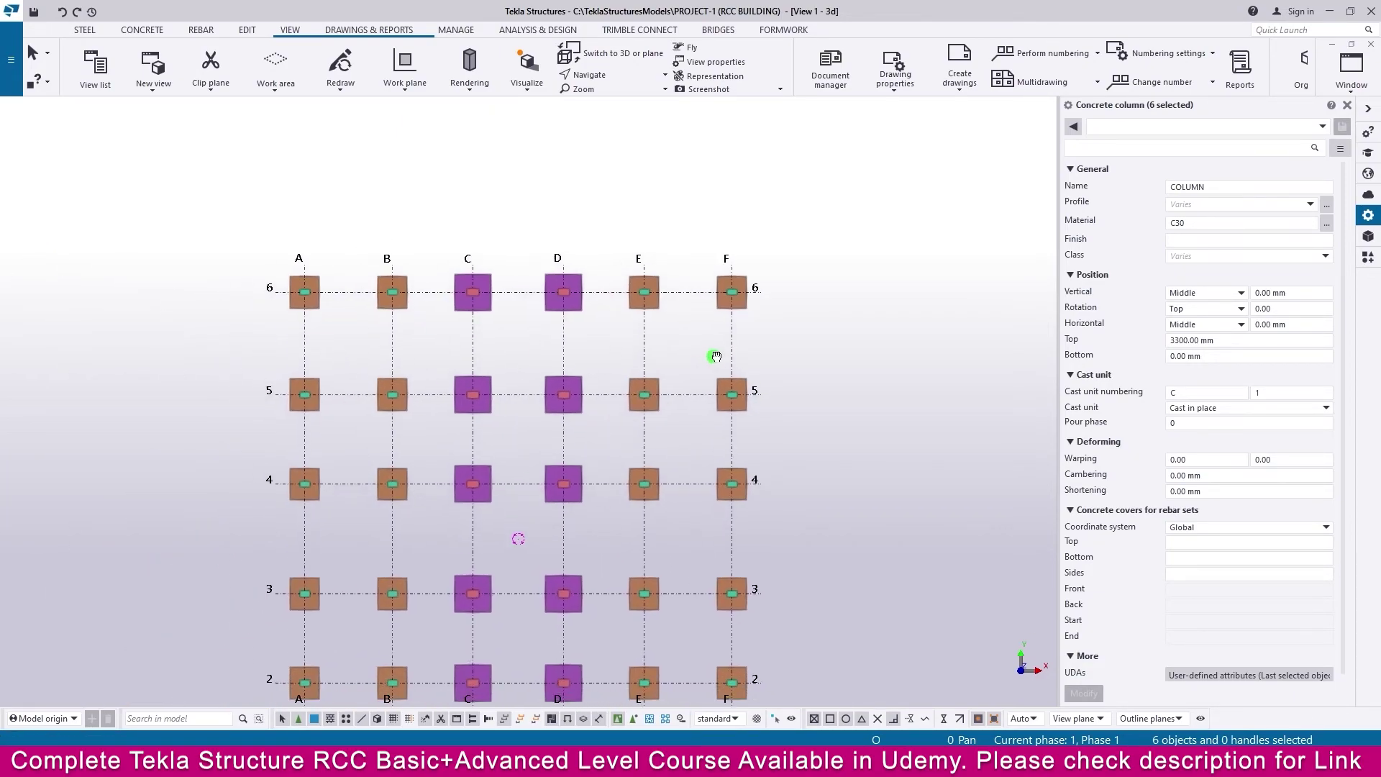
Interrupt the copy command now that every row has columns.
{"action": "scroll", "coordinate": [639, 249], "scroll_direction": "down", "scroll_amount": 2}
{"action": "right_click", "coordinate": [639, 249]}
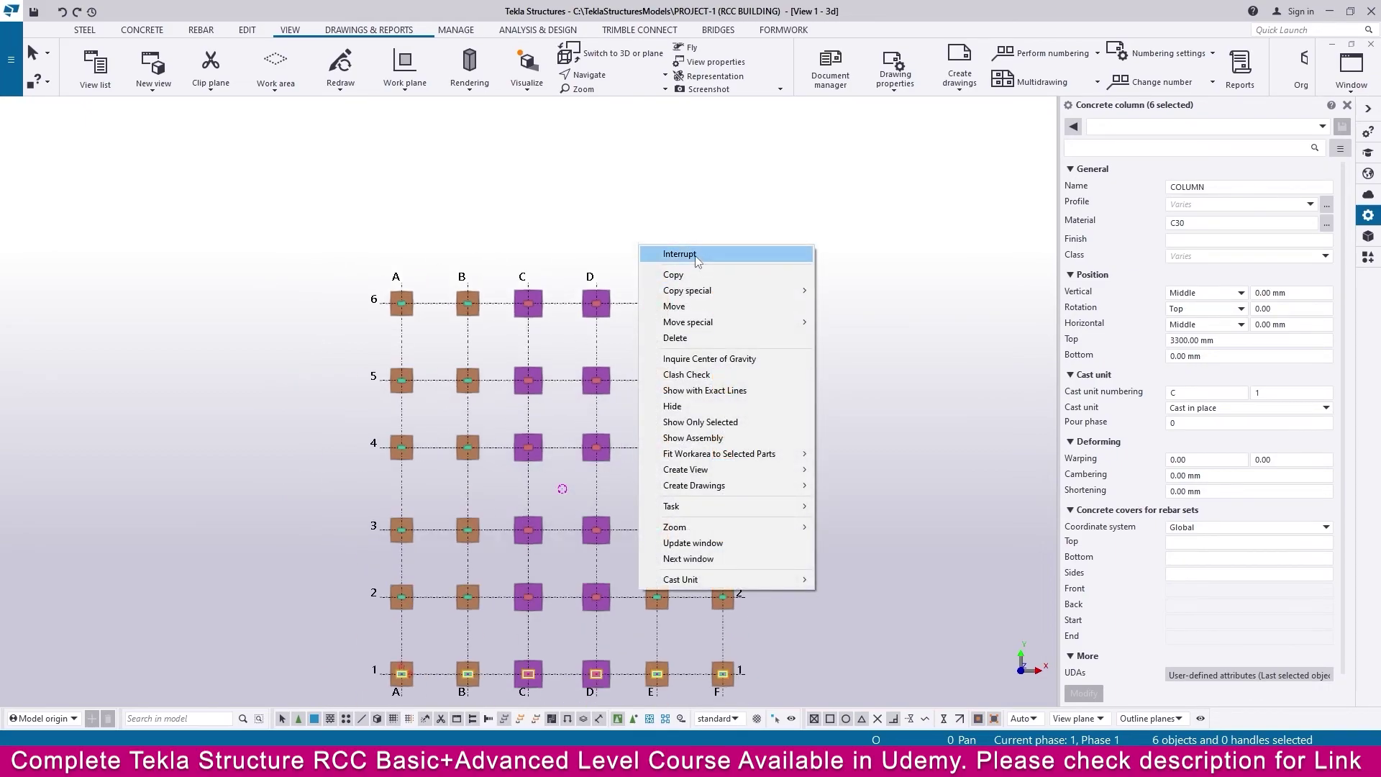
{"action": "left_click", "coordinate": [693, 256]}
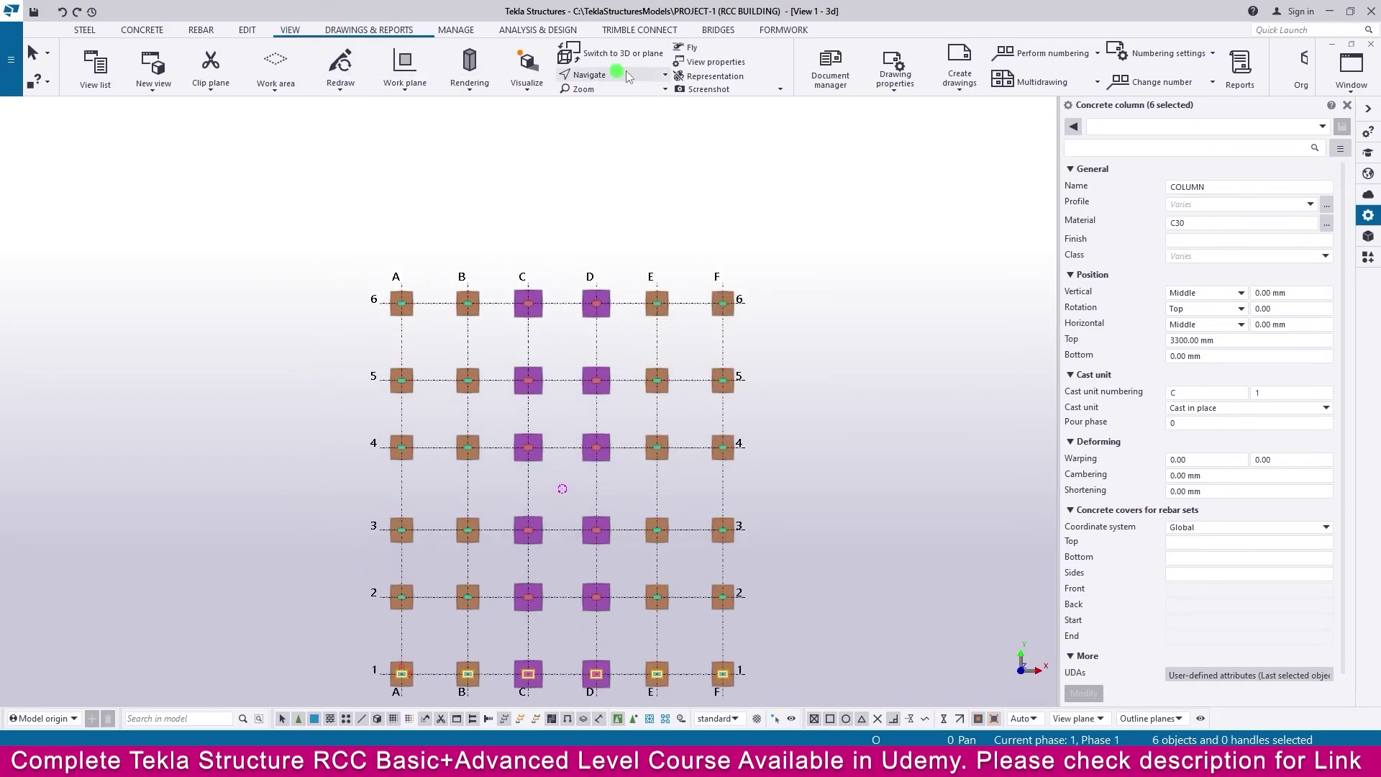
Show the full column grid in 3D and clear the column selection.
{"action": "left_click", "coordinate": [610, 53]}
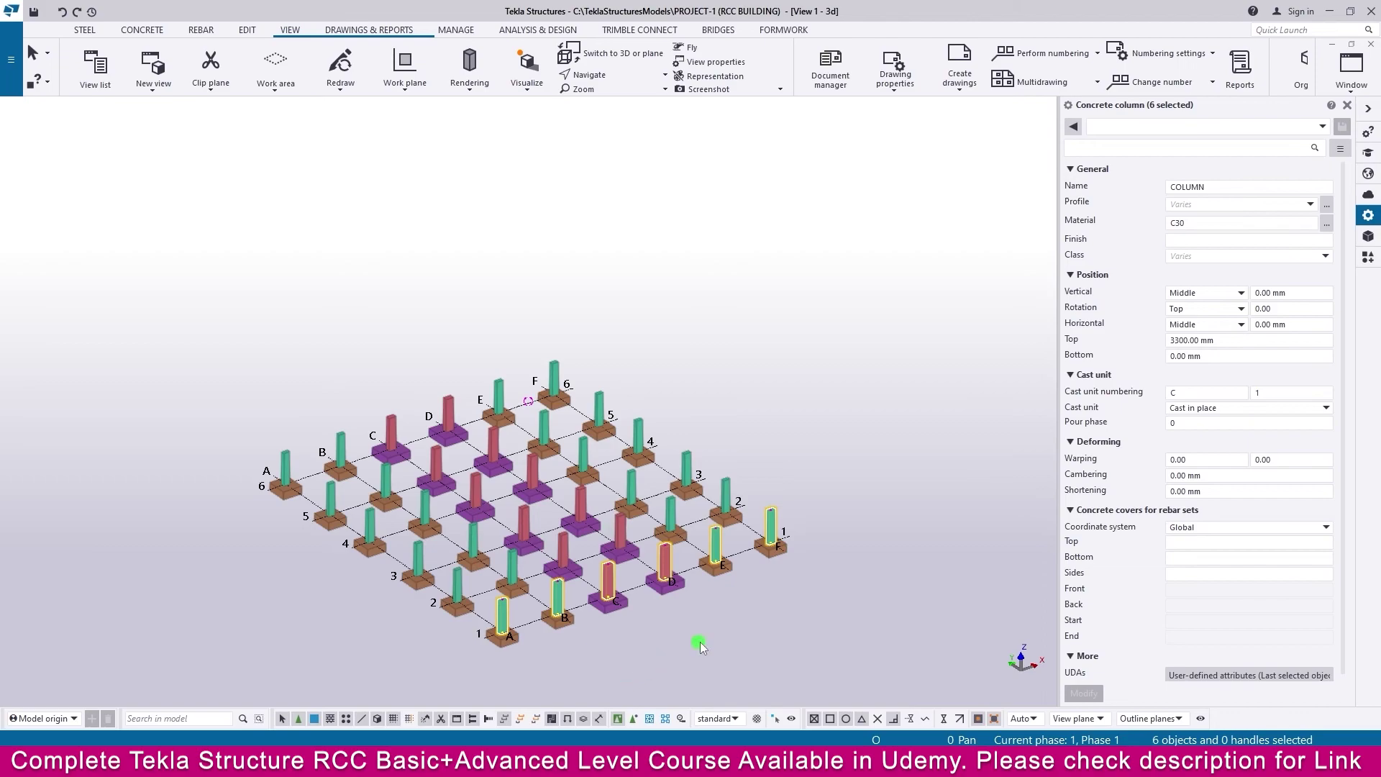
{"action": "scroll", "coordinate": [701, 642], "scroll_direction": "up", "scroll_amount": 4}
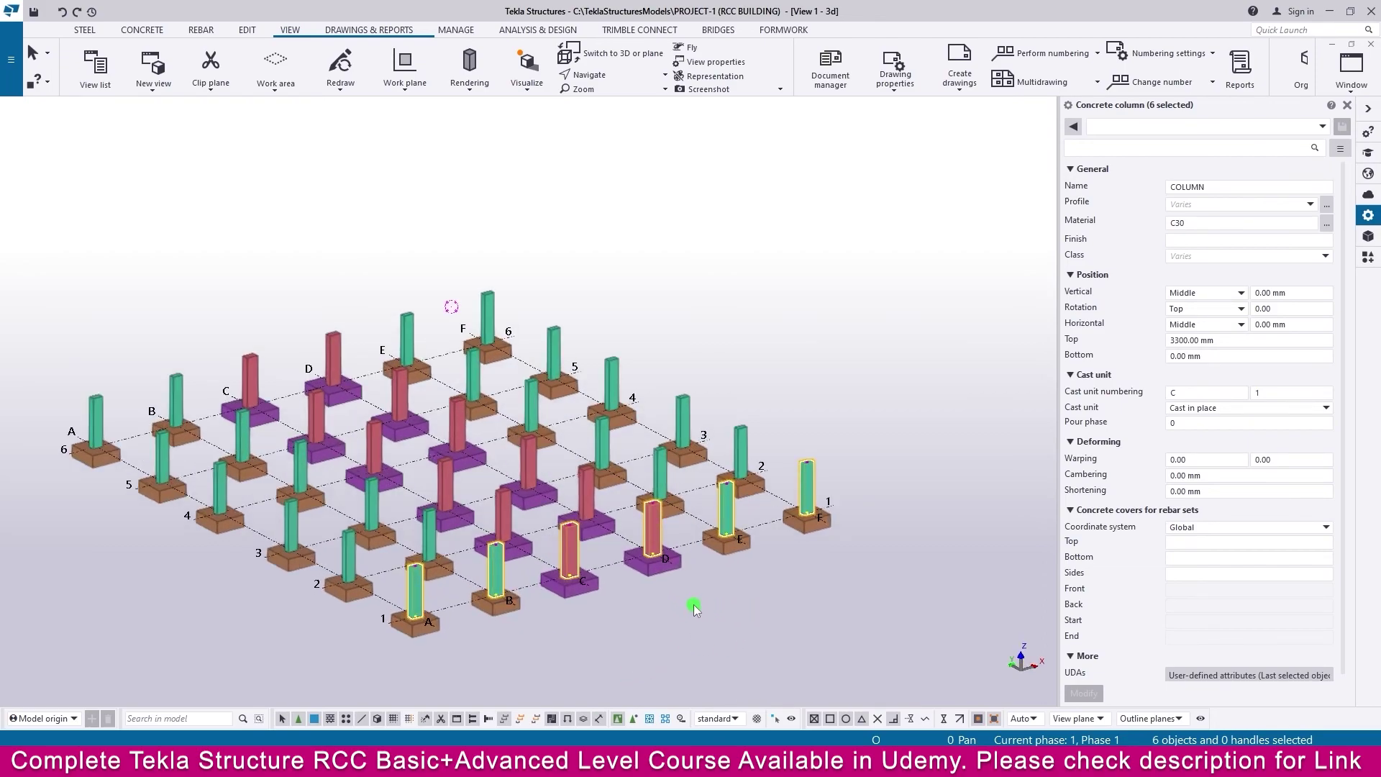
{"action": "left_click", "coordinate": [695, 608]}
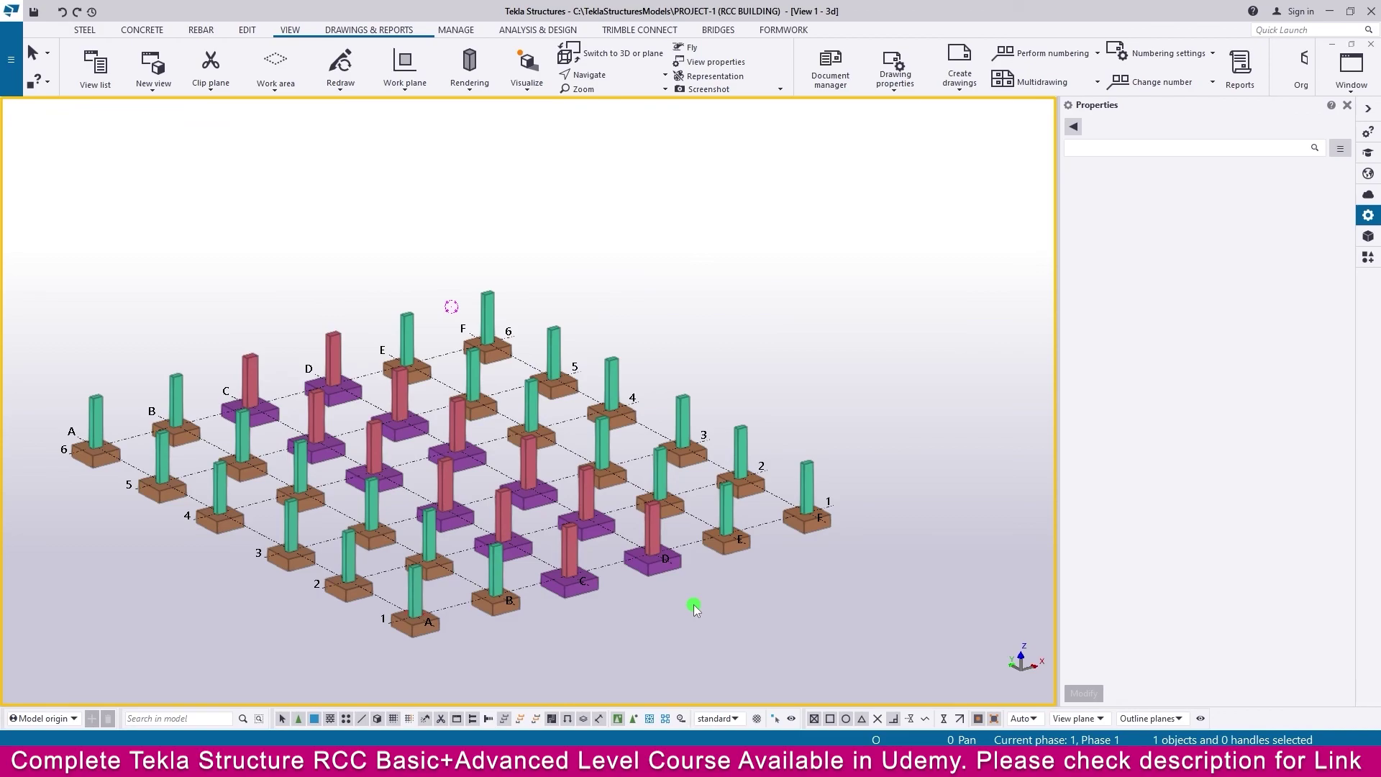